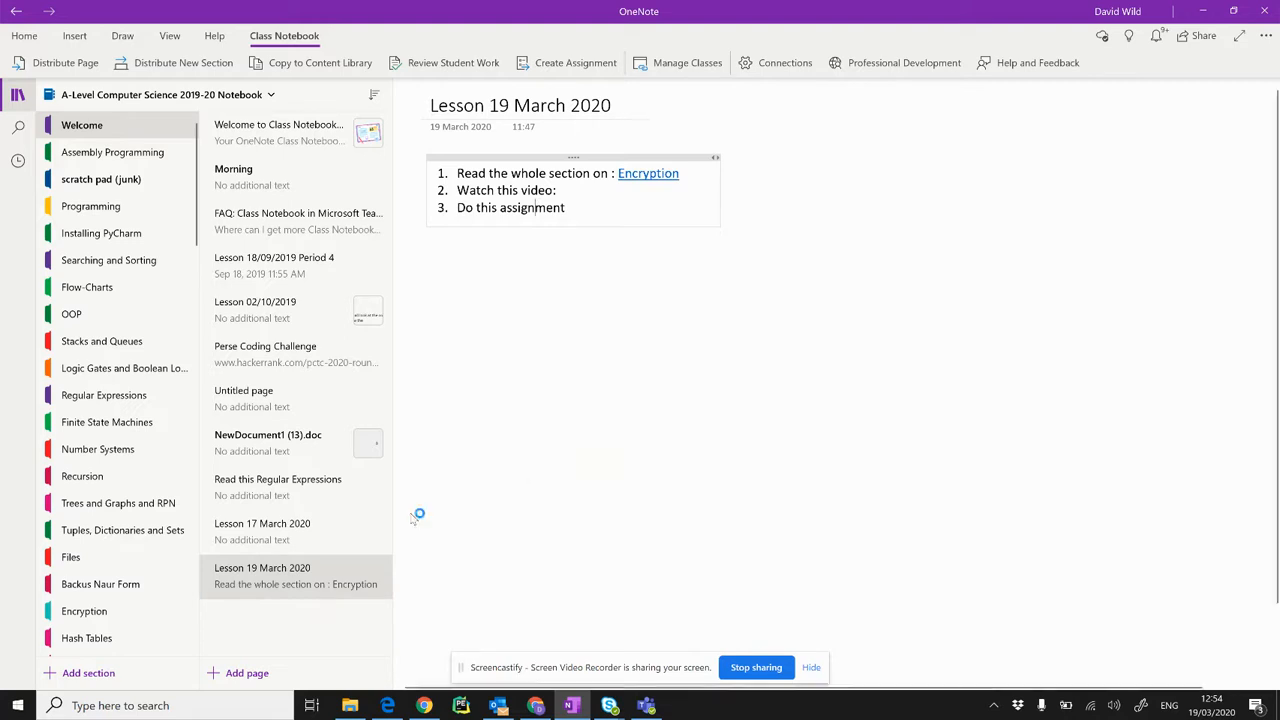
Step: Add a new page to the Welcome section and title it "Easter Hall on Projects"
click(249, 673)
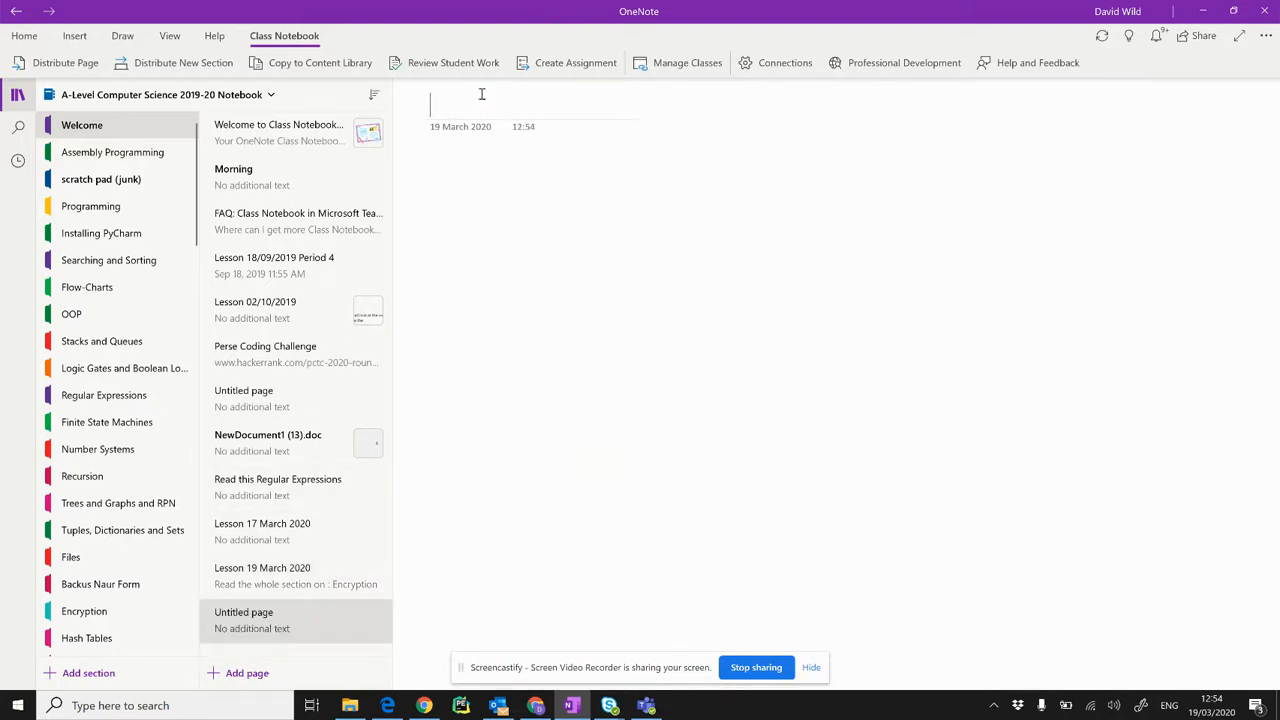
text(Easter Hall on Projects)
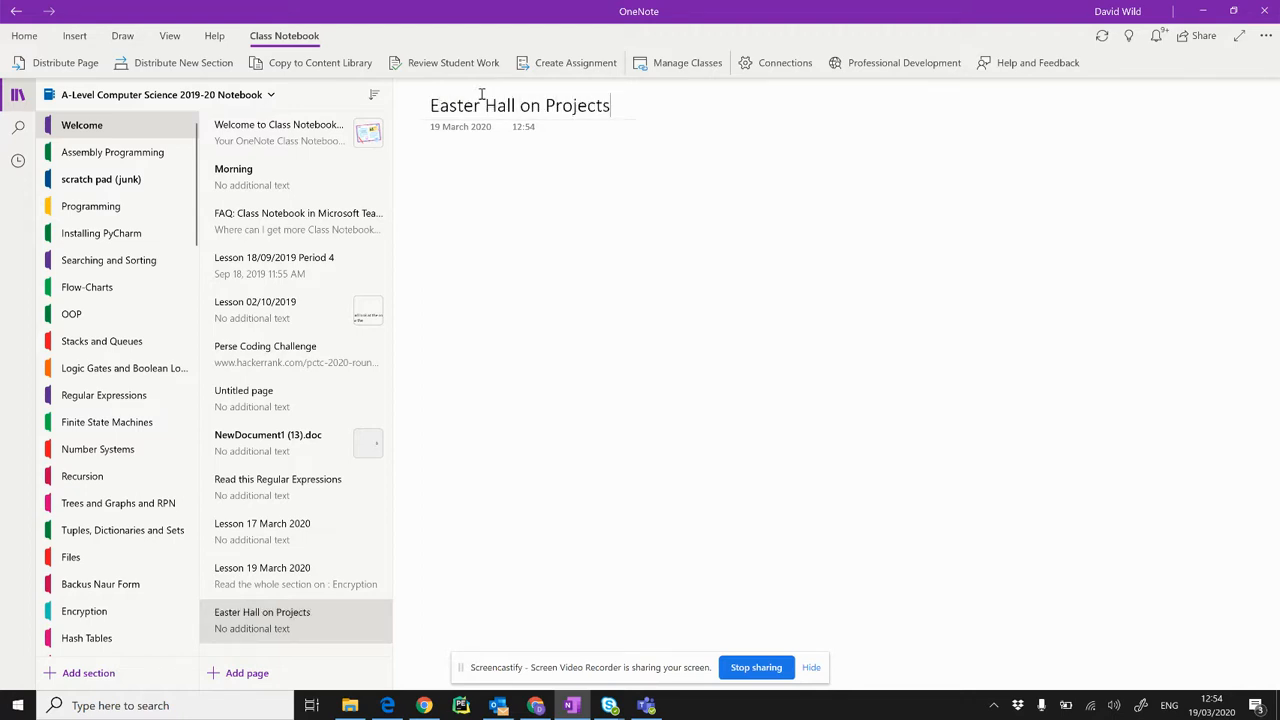
key(Return)
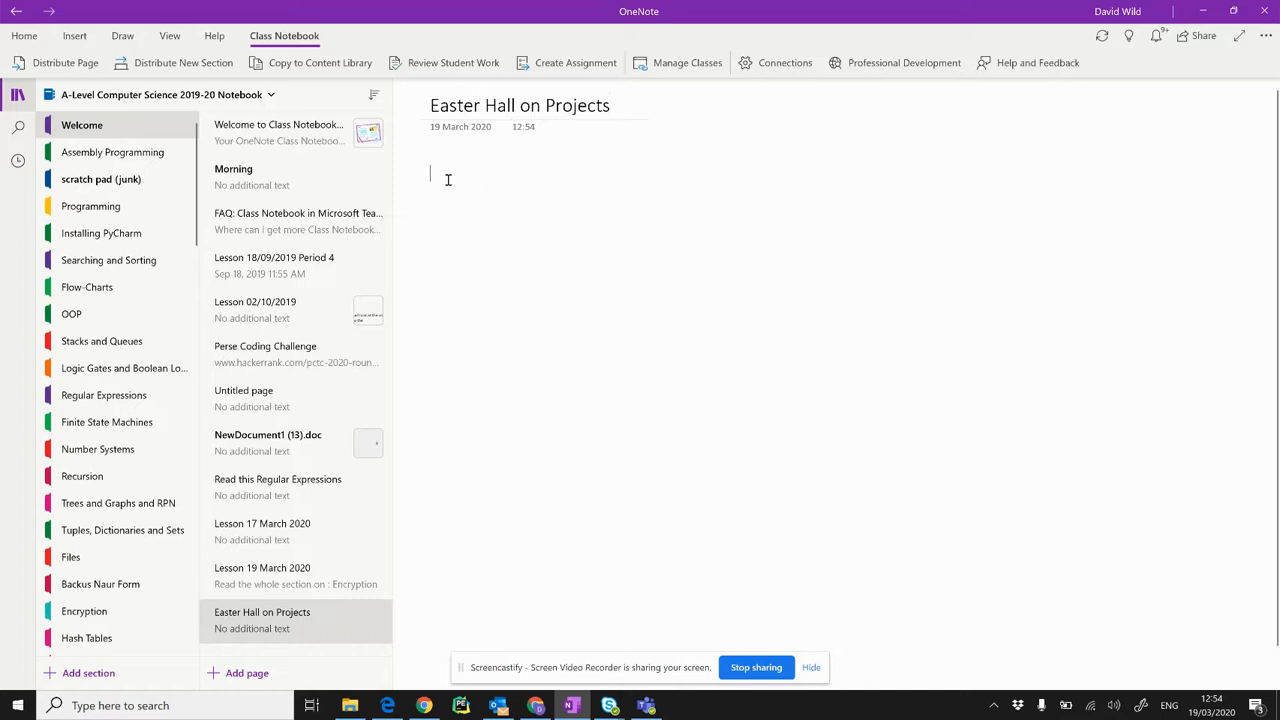
Step: Write the greeting "Dear Boys" and the introduction "As per the hall added to your hall app, please complete the following:" on the page
text(Dear Boys)
key(Return)
text(As per the hall added t yur)
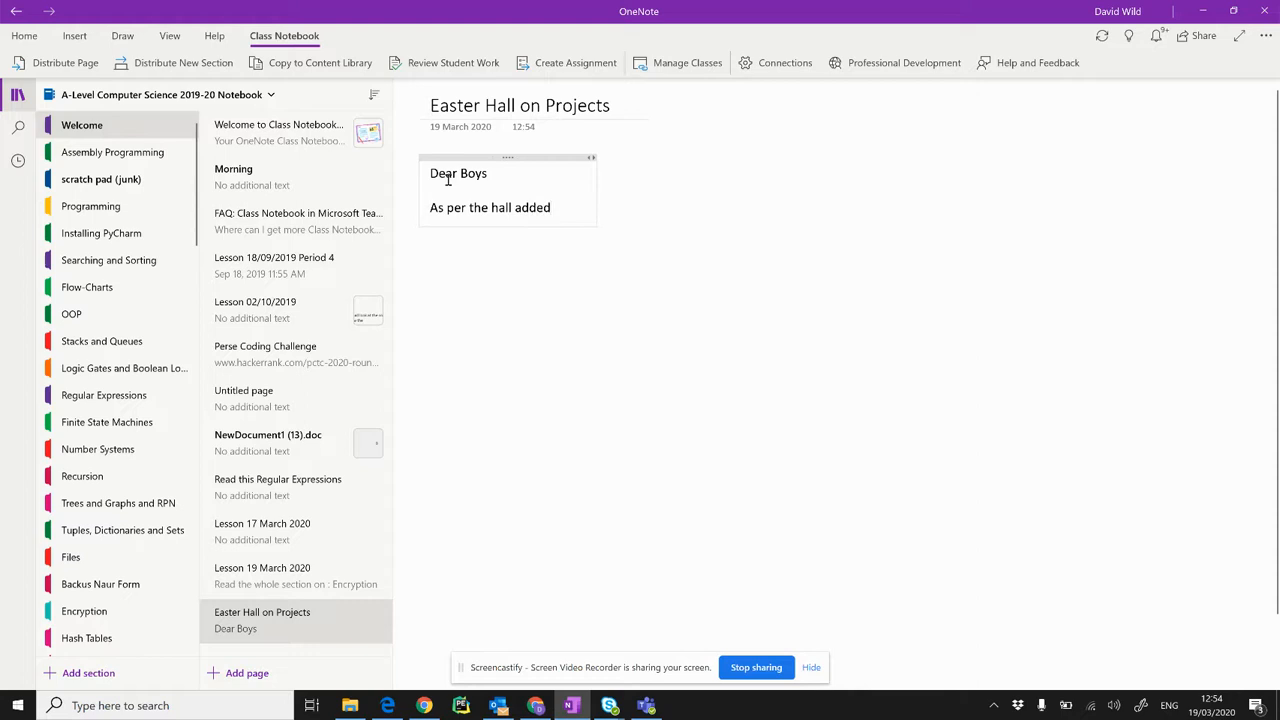
key(BackSpace)
key(BackSpace)
key(BackSpace)
key(BackSpace)
text(o your hall app)
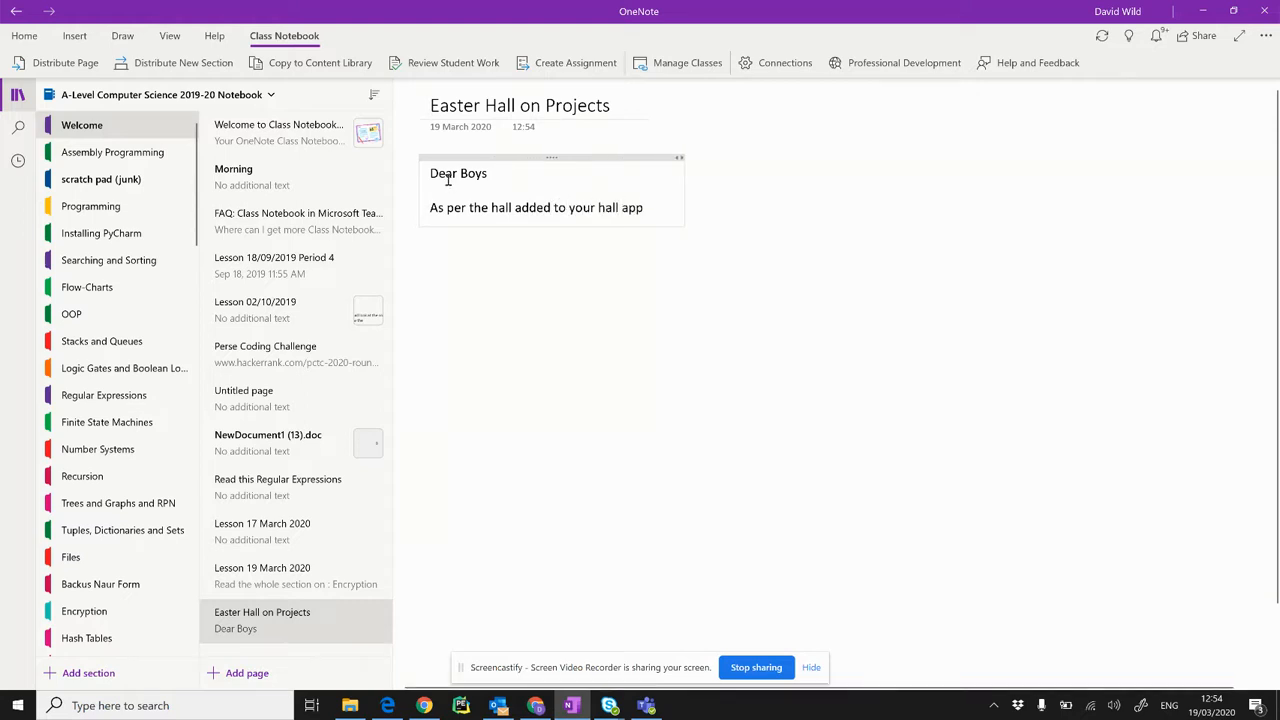
text(, please complete )
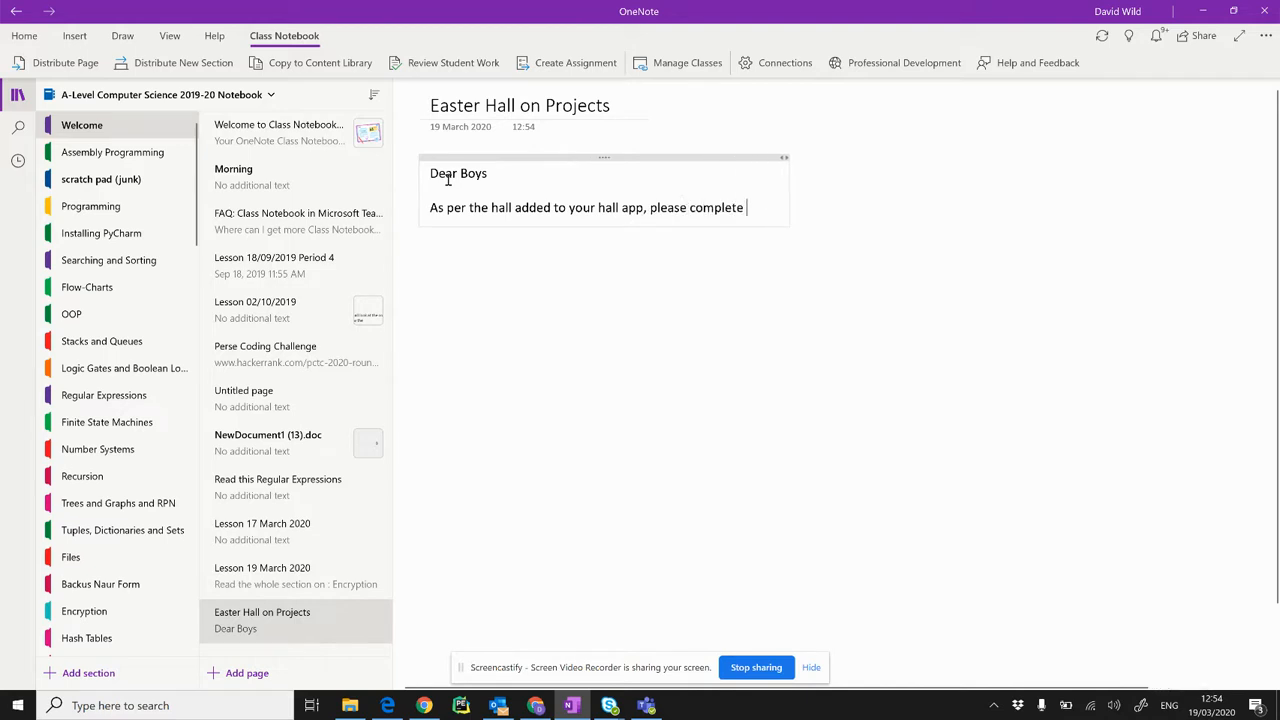
text(the following:)
key(Return)
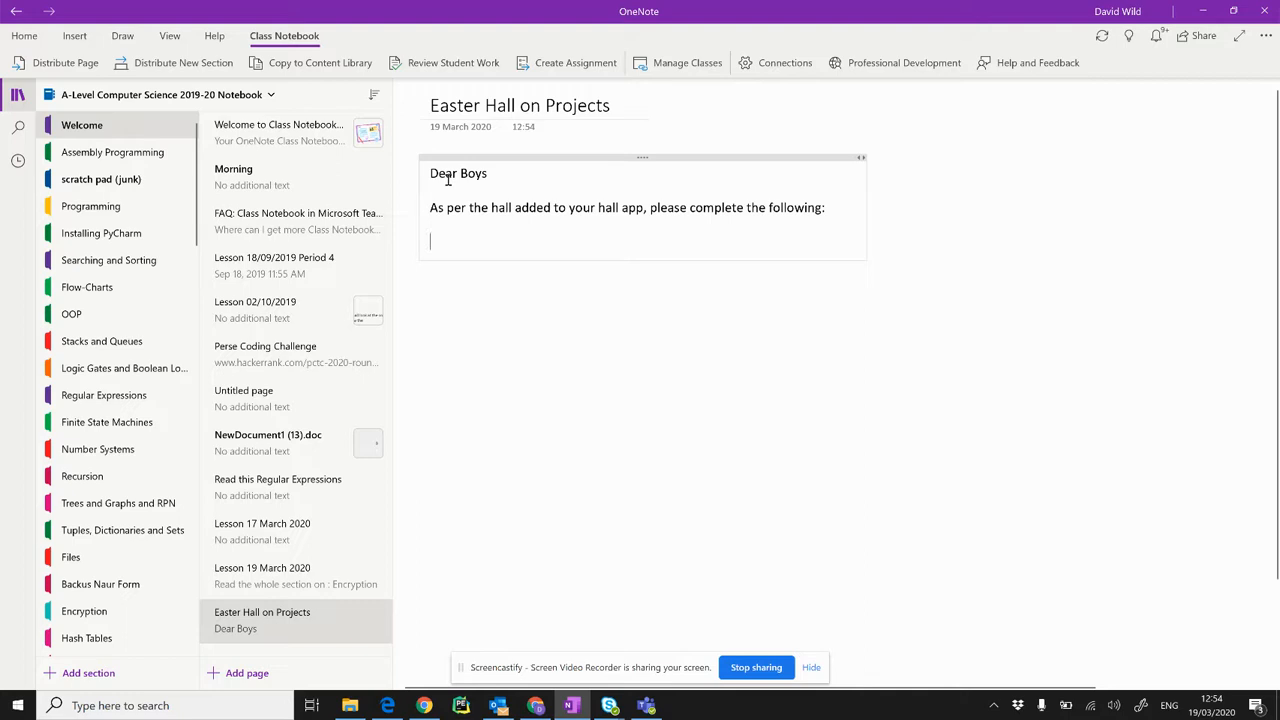
Step: Add a "Read:" line below the introduction with a link to the notebook's Projects section
text(Read:)
scroll(182, 434, down, 1)
scroll(114, 384, down, 6)
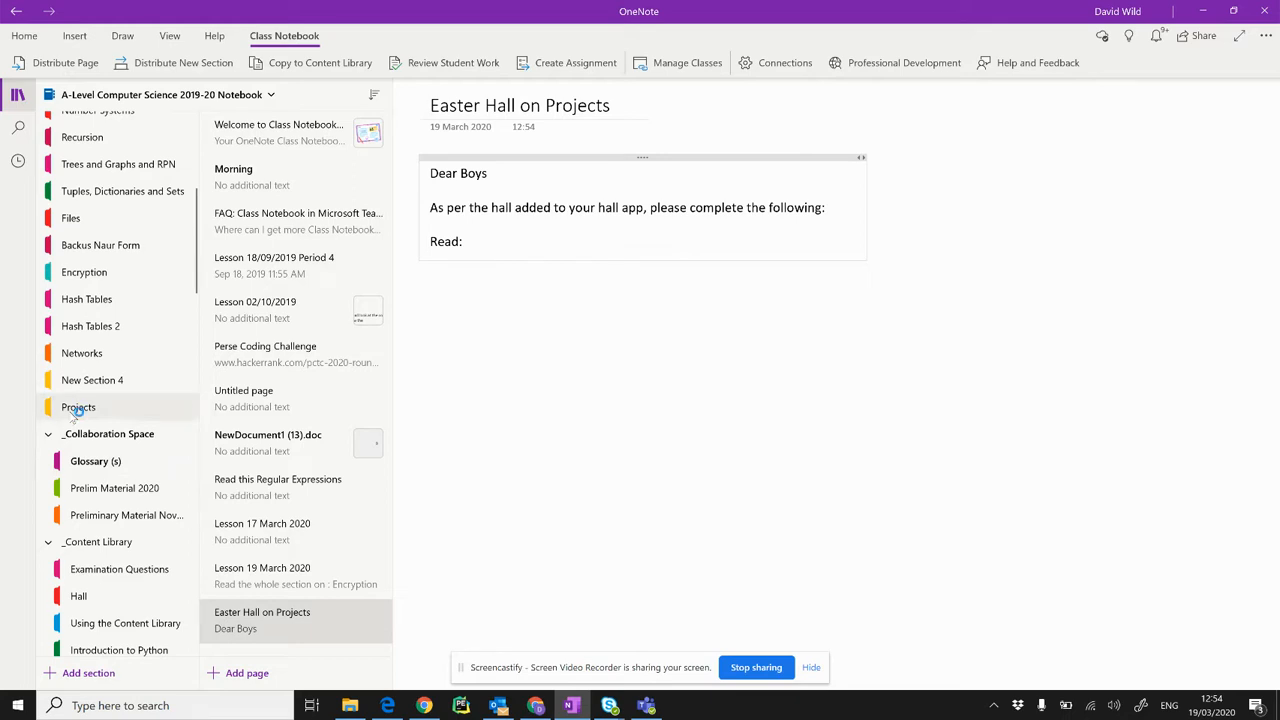
right_click(74, 414)
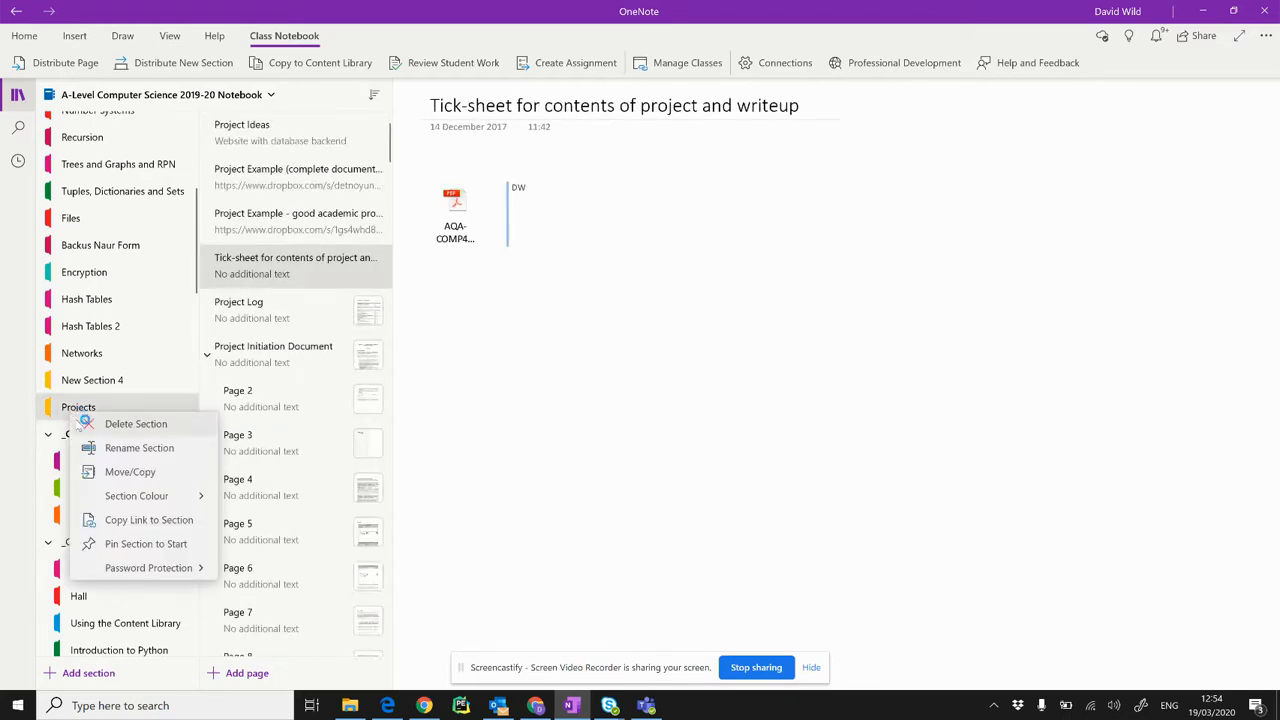
click(157, 527)
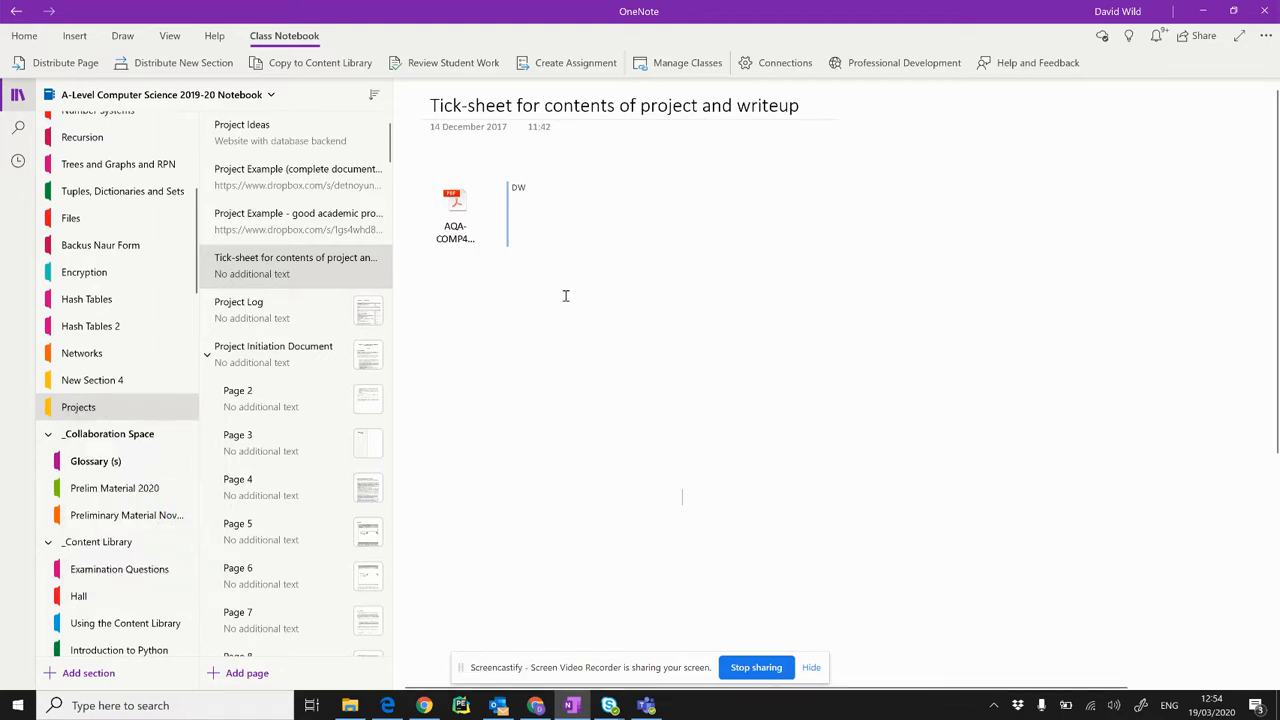
scroll(167, 247, up, 5)
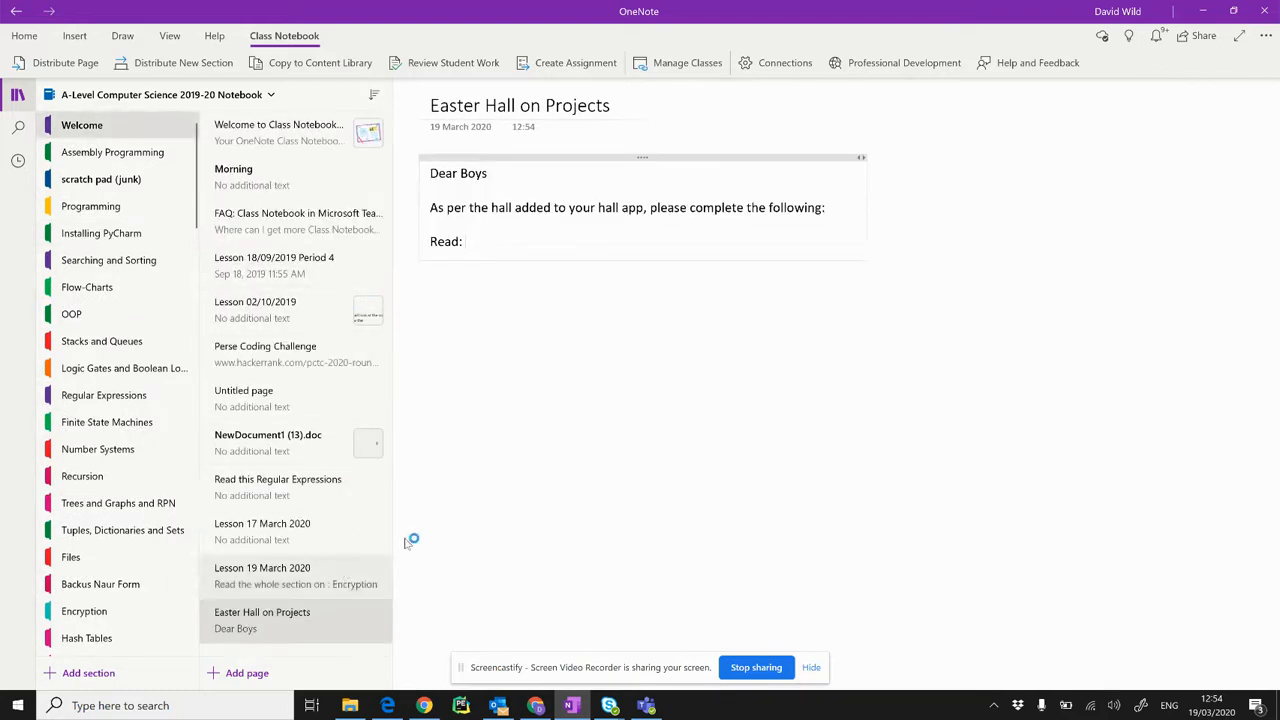
key(ctrl+v)
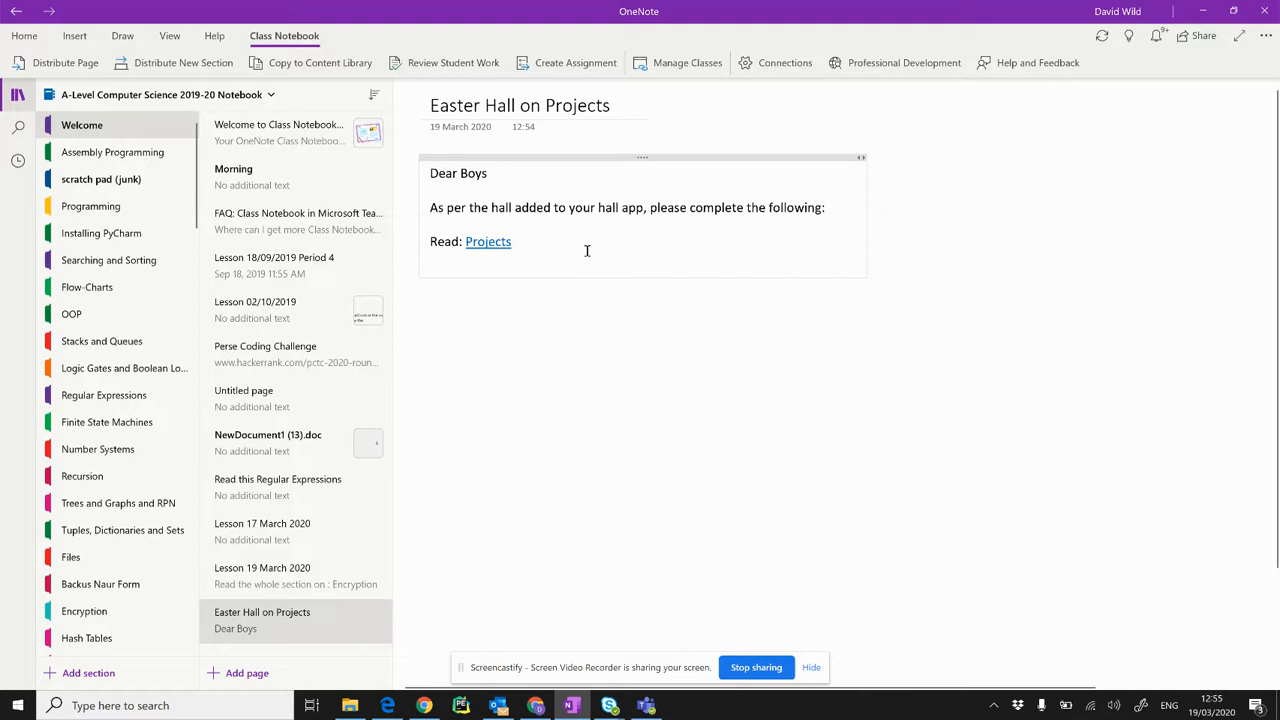
Step: Add the indented line "In particular, you should read:" and copy the link to the Project Ideas page in the Projects section
text(parti)
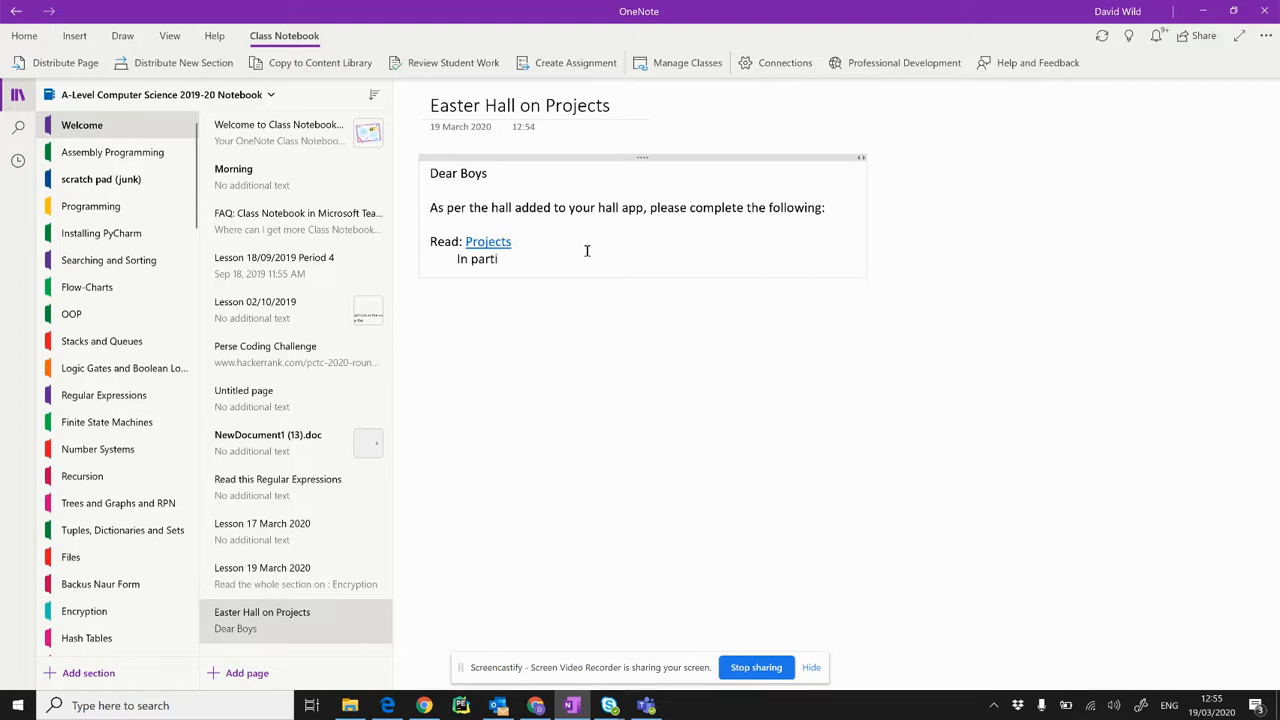
text(cular, you should read:)
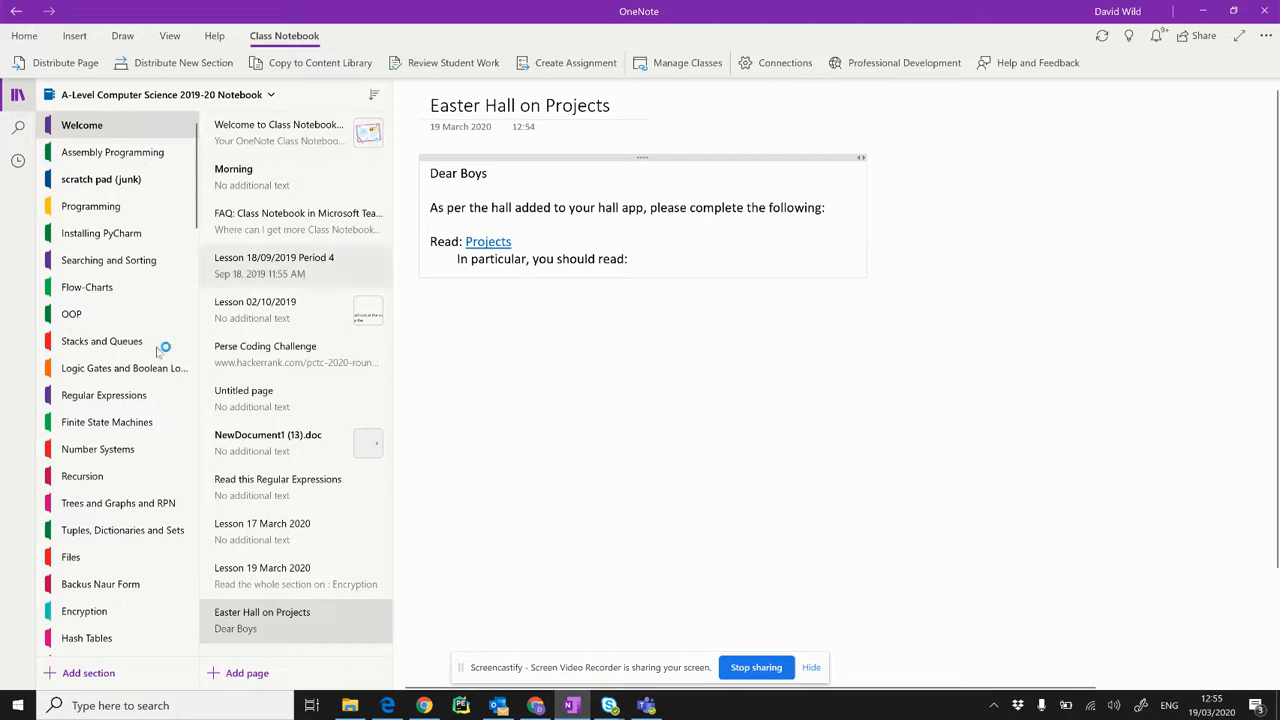
scroll(110, 450, down, 5)
click(80, 489)
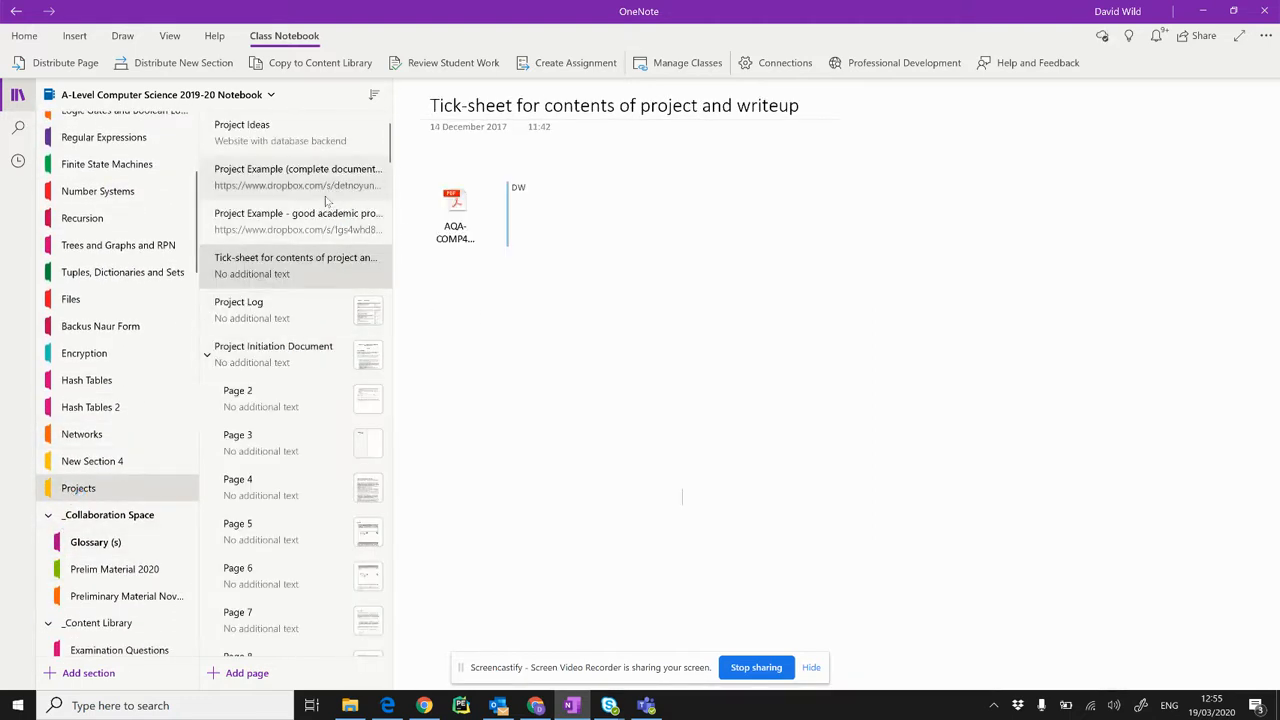
click(310, 133)
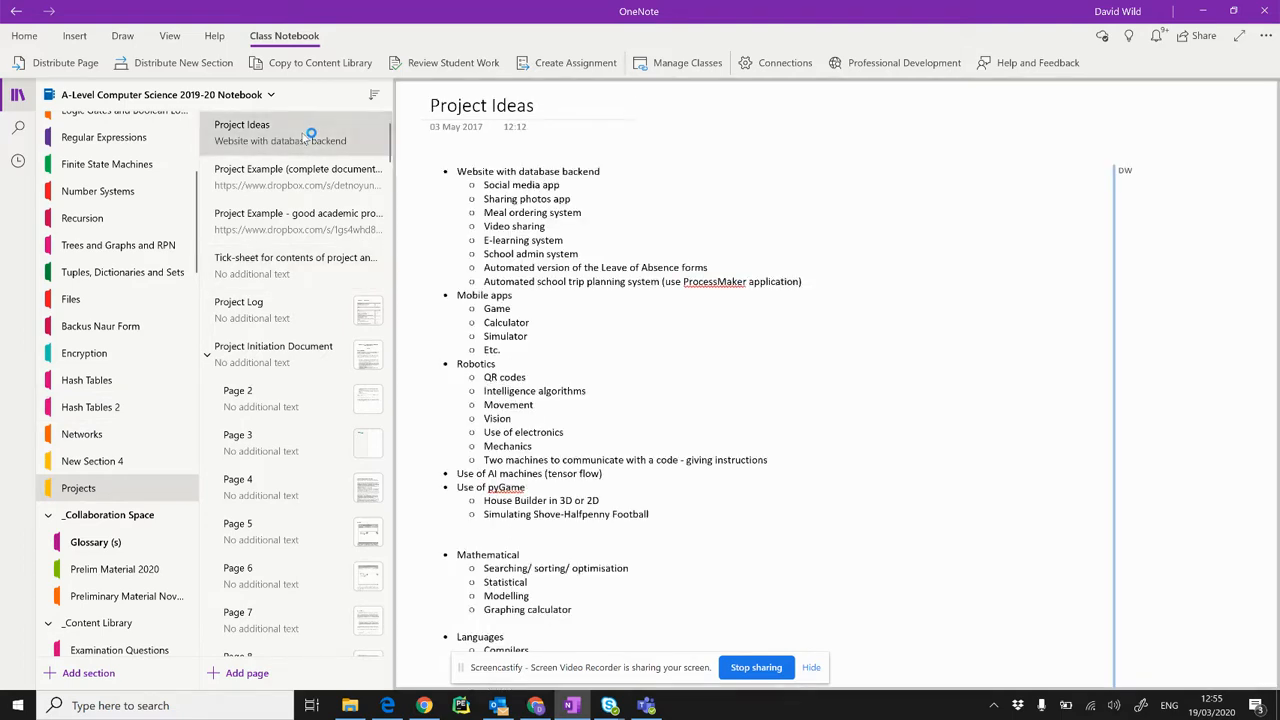
right_click(310, 134)
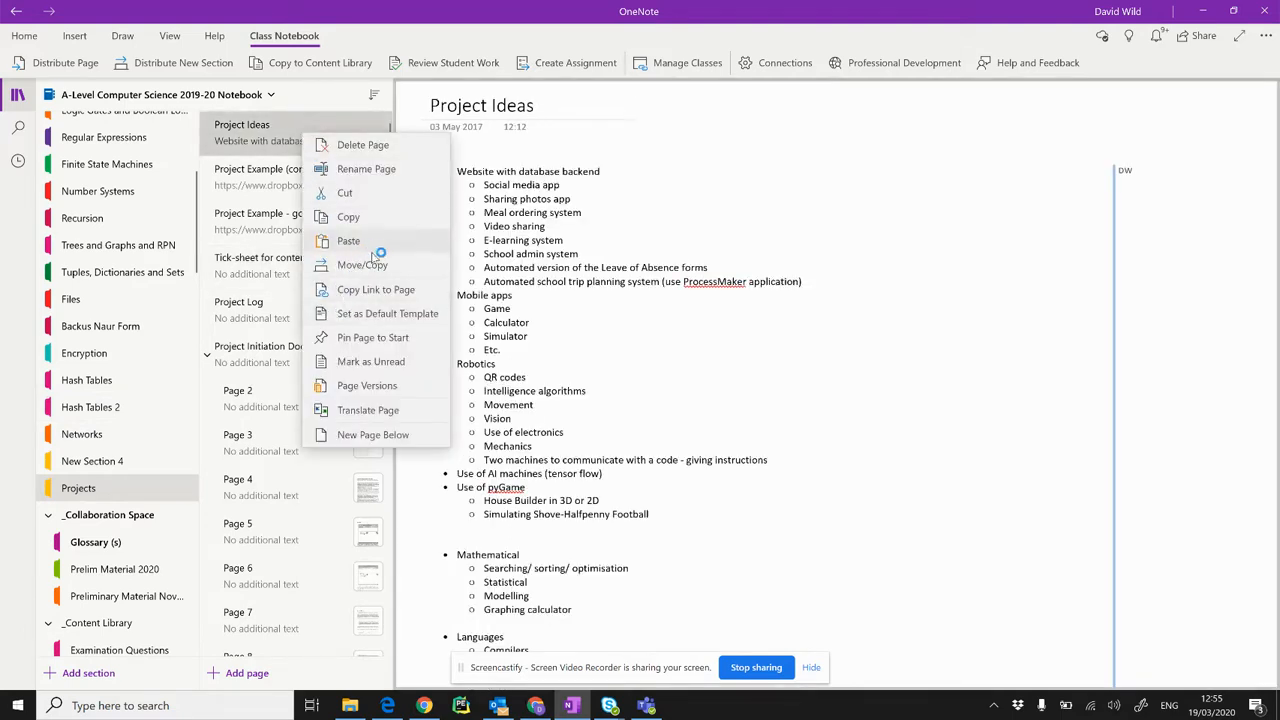
click(378, 290)
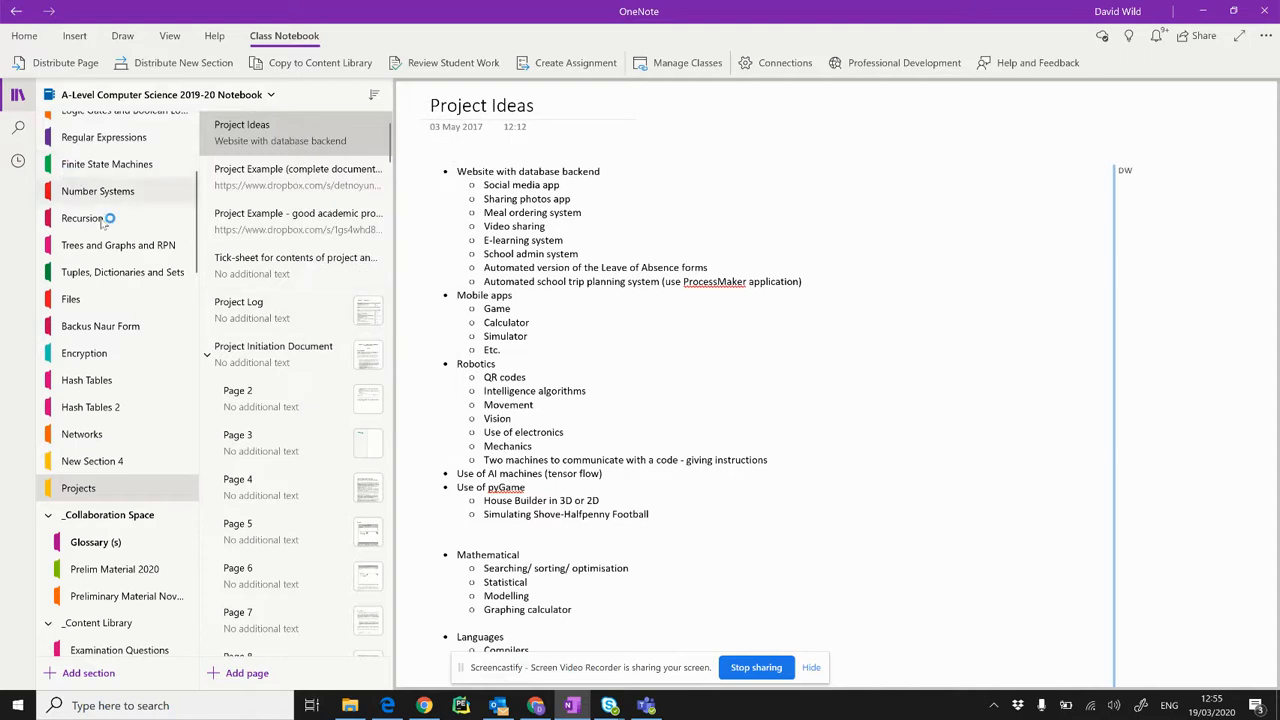
Step: Return to the Easter Hall on Projects page in the Welcome section and paste the Project Ideas link after "In particular, you should read:"
scroll(114, 234, up, 5)
click(162, 95)
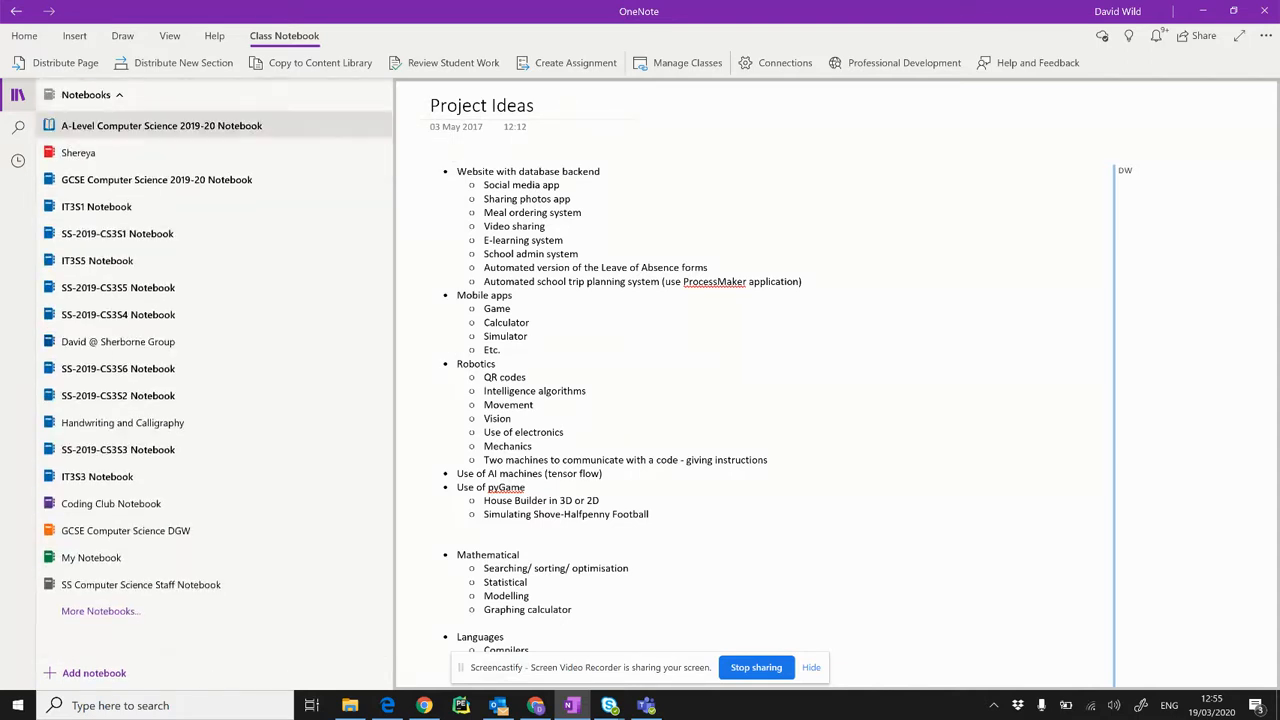
click(162, 95)
click(84, 125)
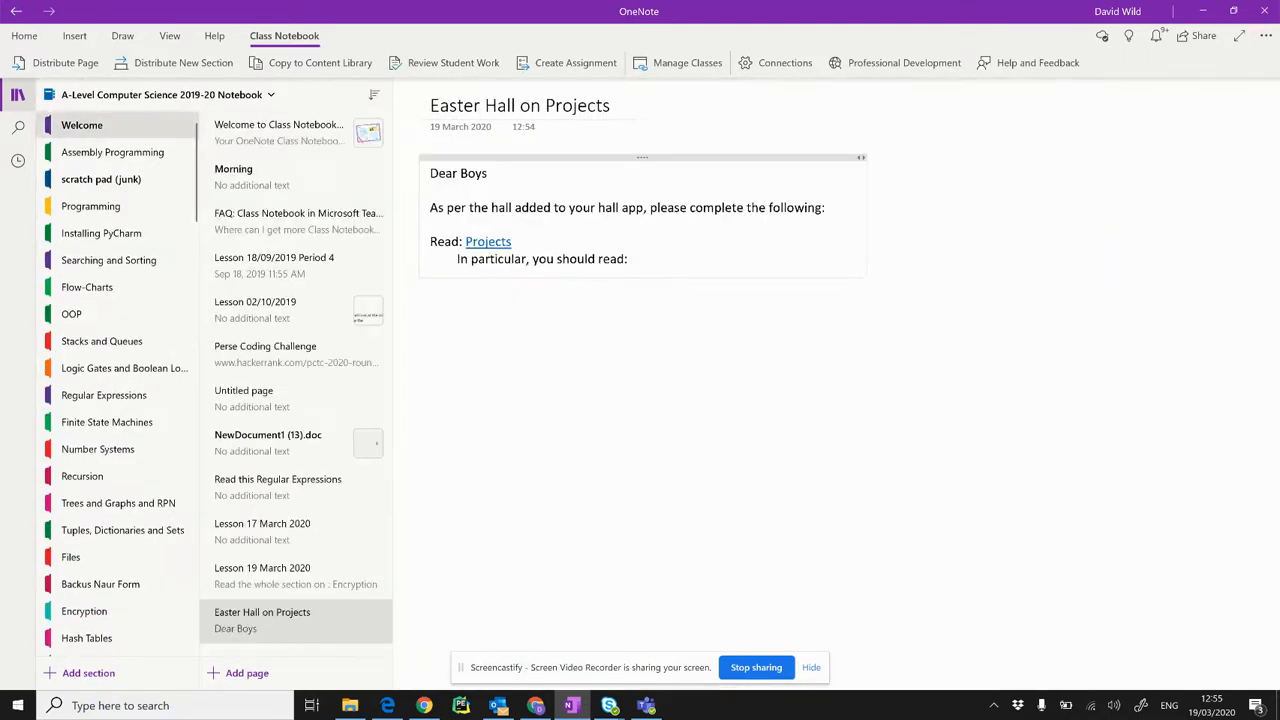
click(654, 260)
key(ctrl+v)
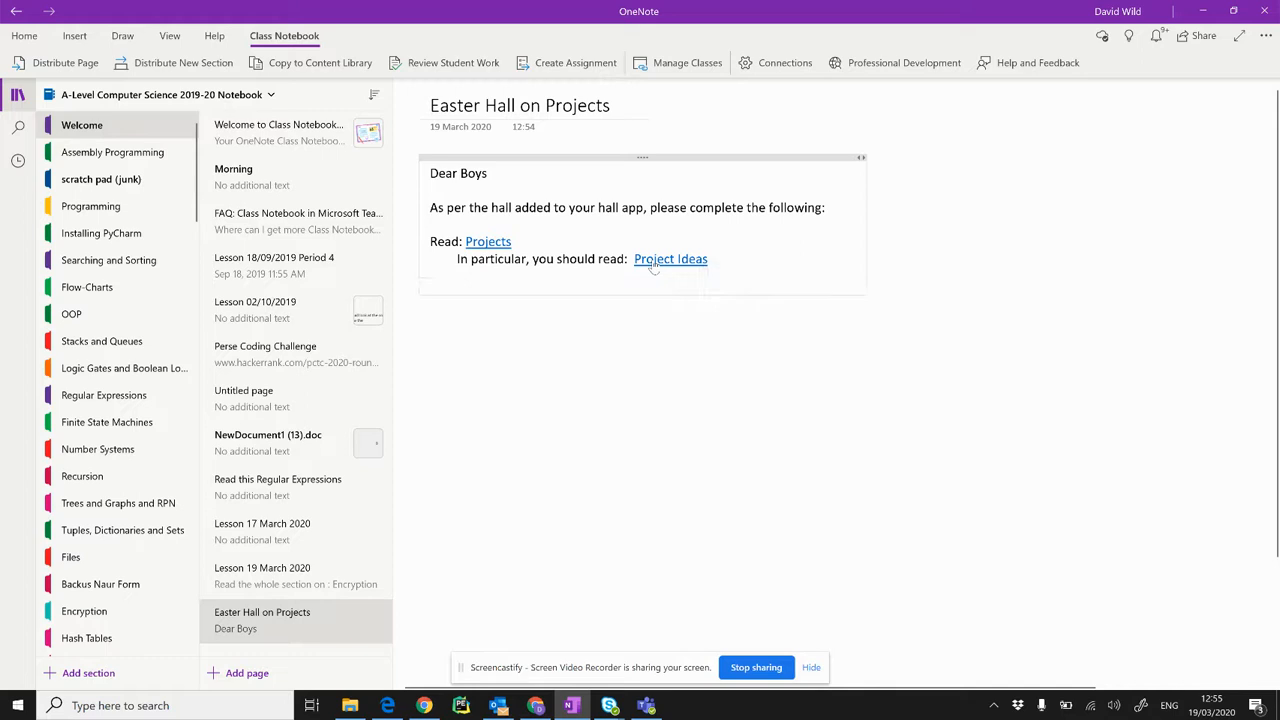
Step: Add the line "And then look at an example project here:" with a link to the Project Example (complete documentation - high mark) page
text(And then look an)
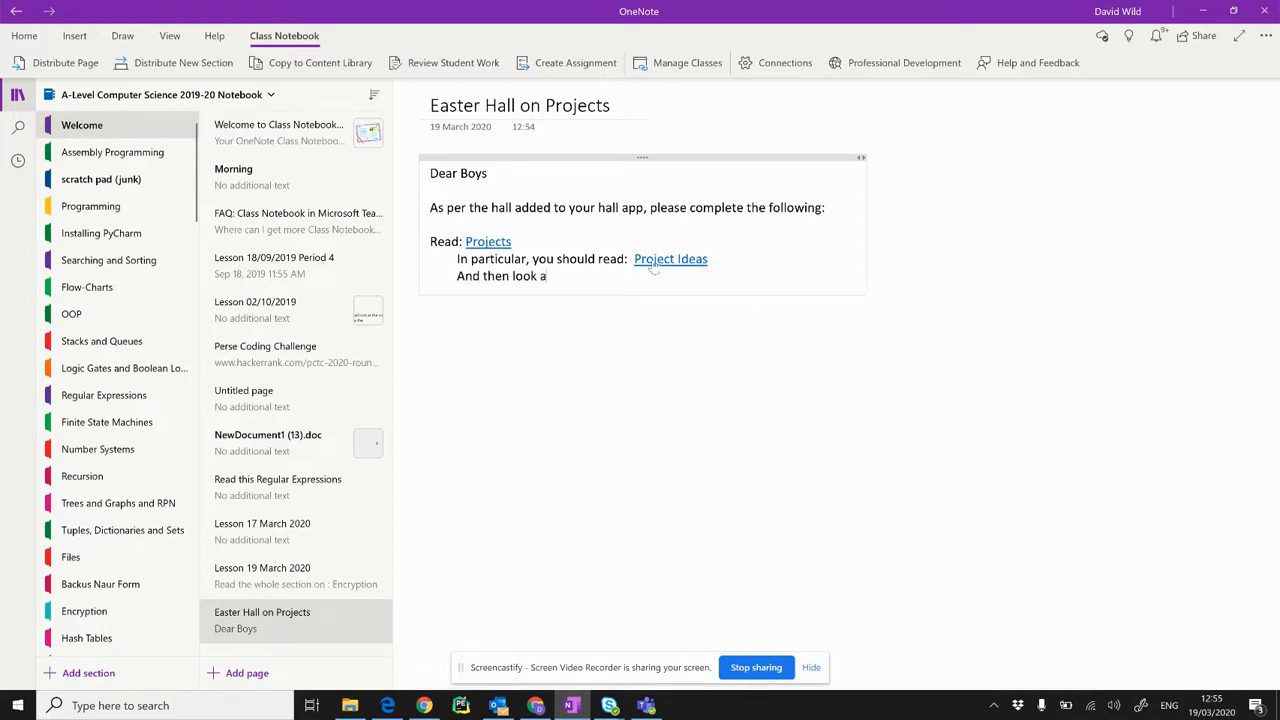
key(BackSpace)
text(t an example project here)
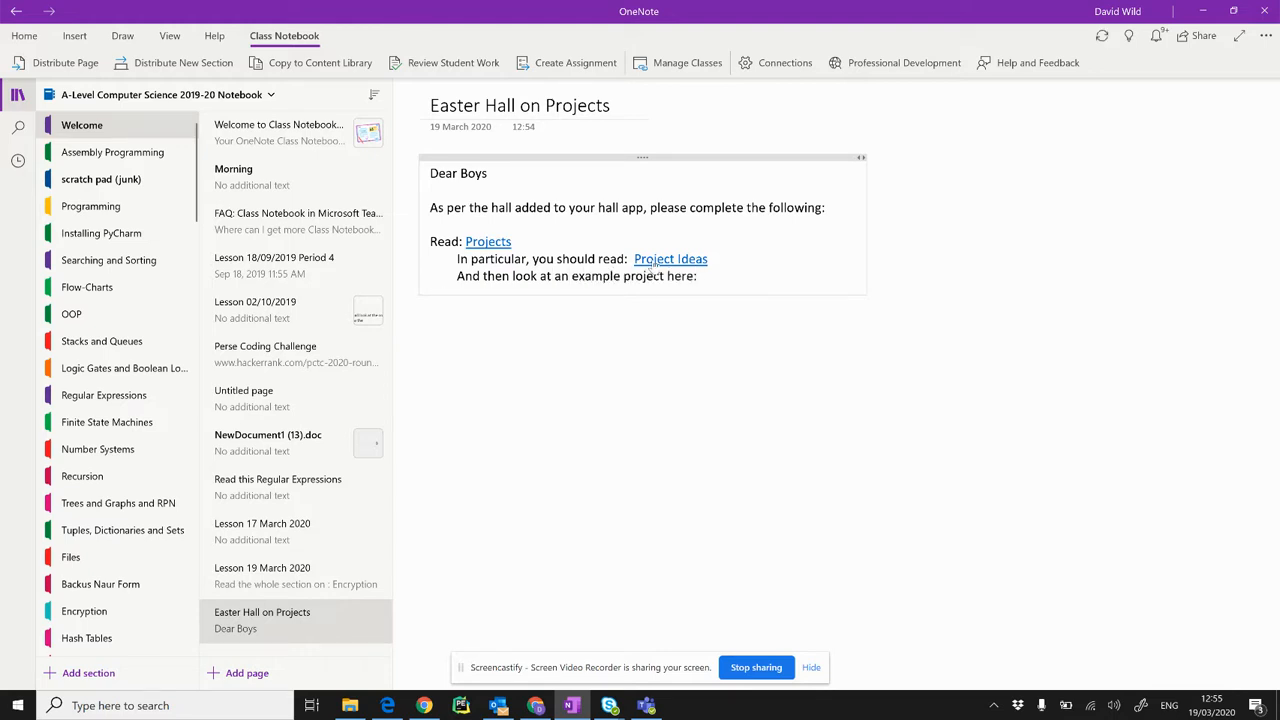
scroll(120, 380, down, 5)
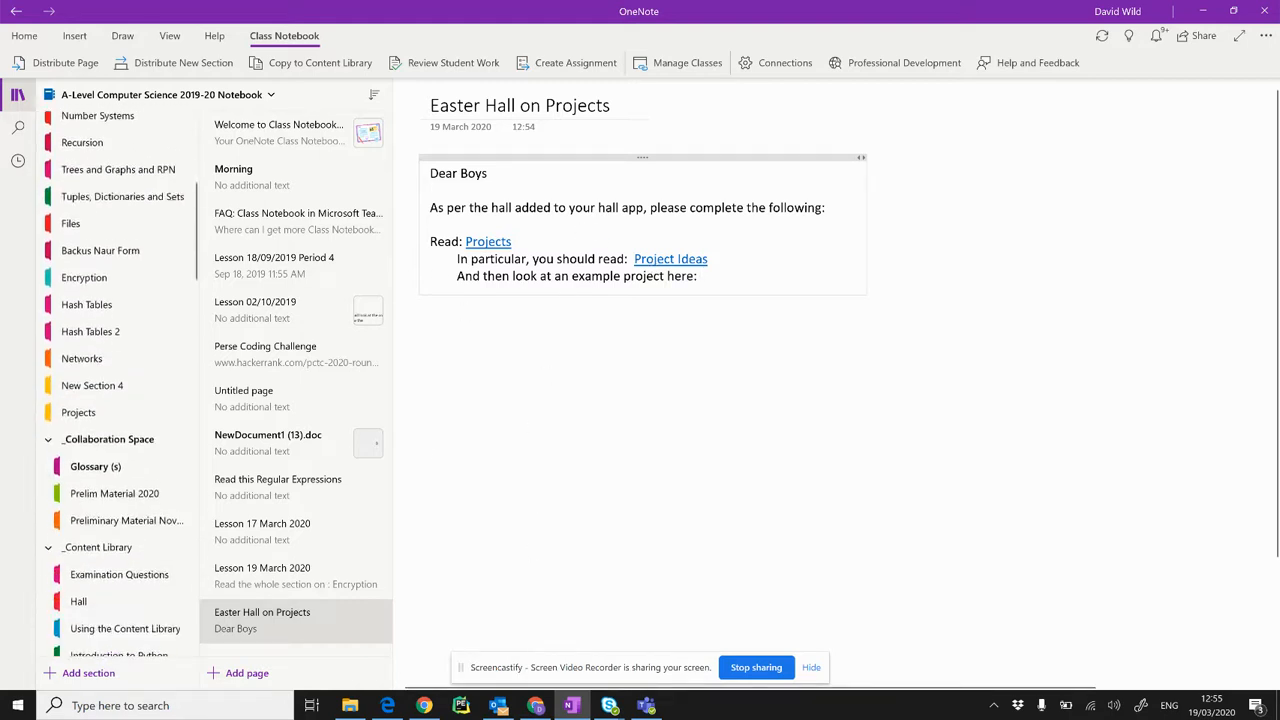
click(80, 405)
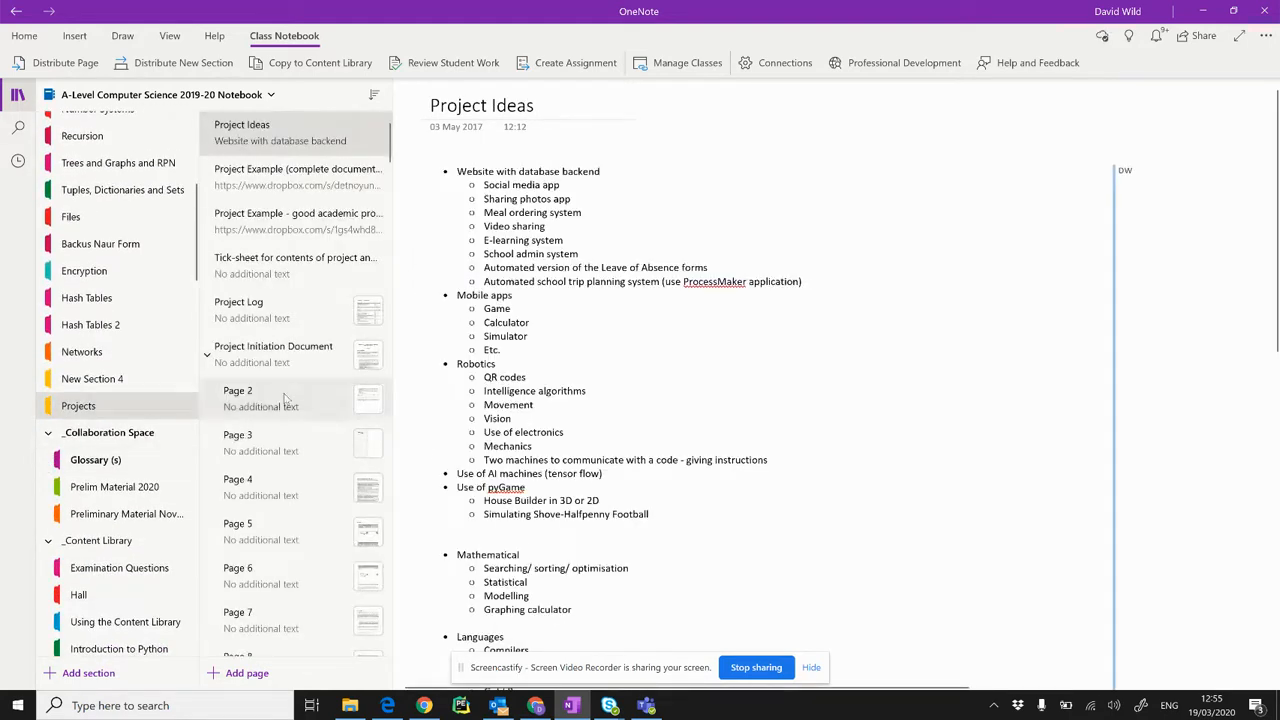
right_click(310, 196)
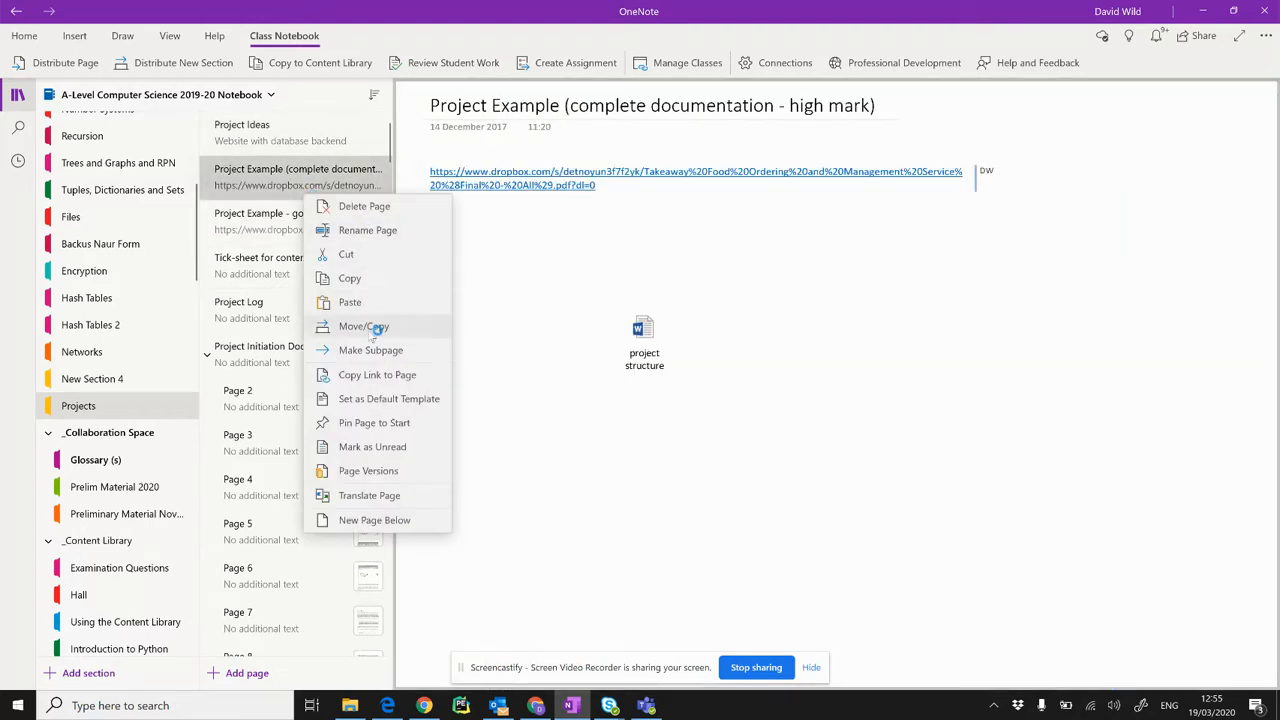
click(377, 374)
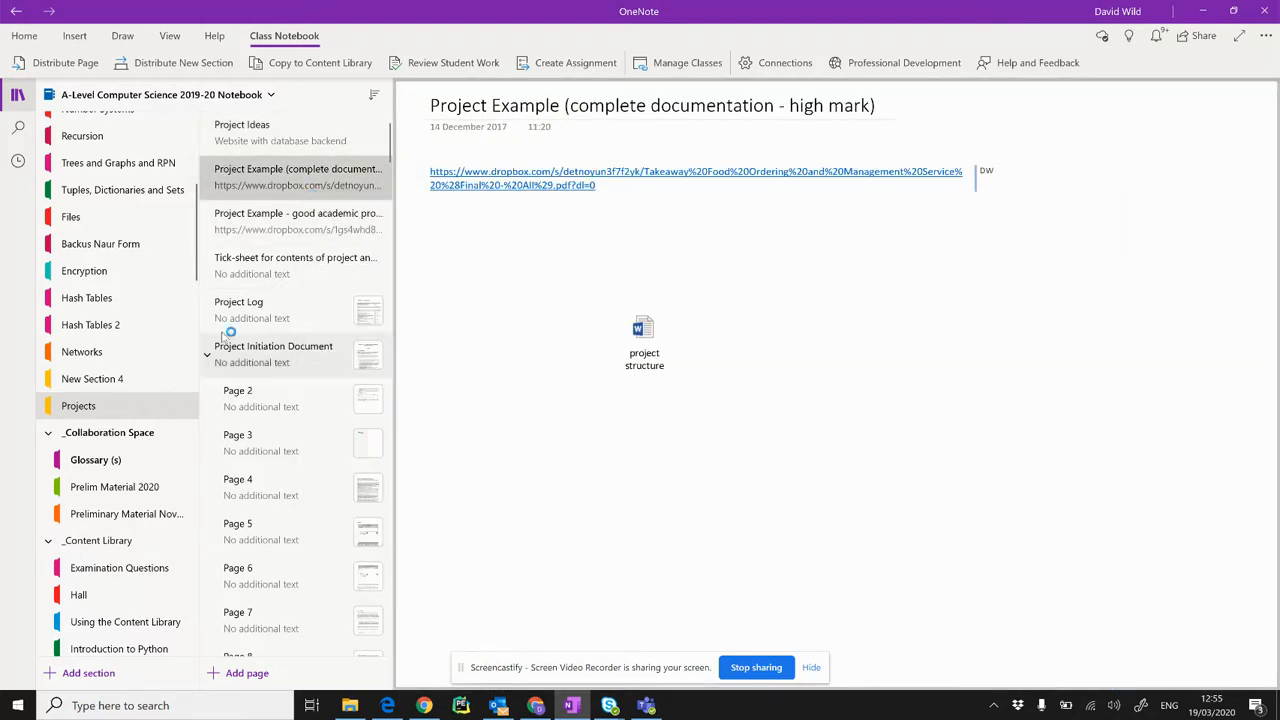
scroll(99, 302, up, 4)
click(90, 126)
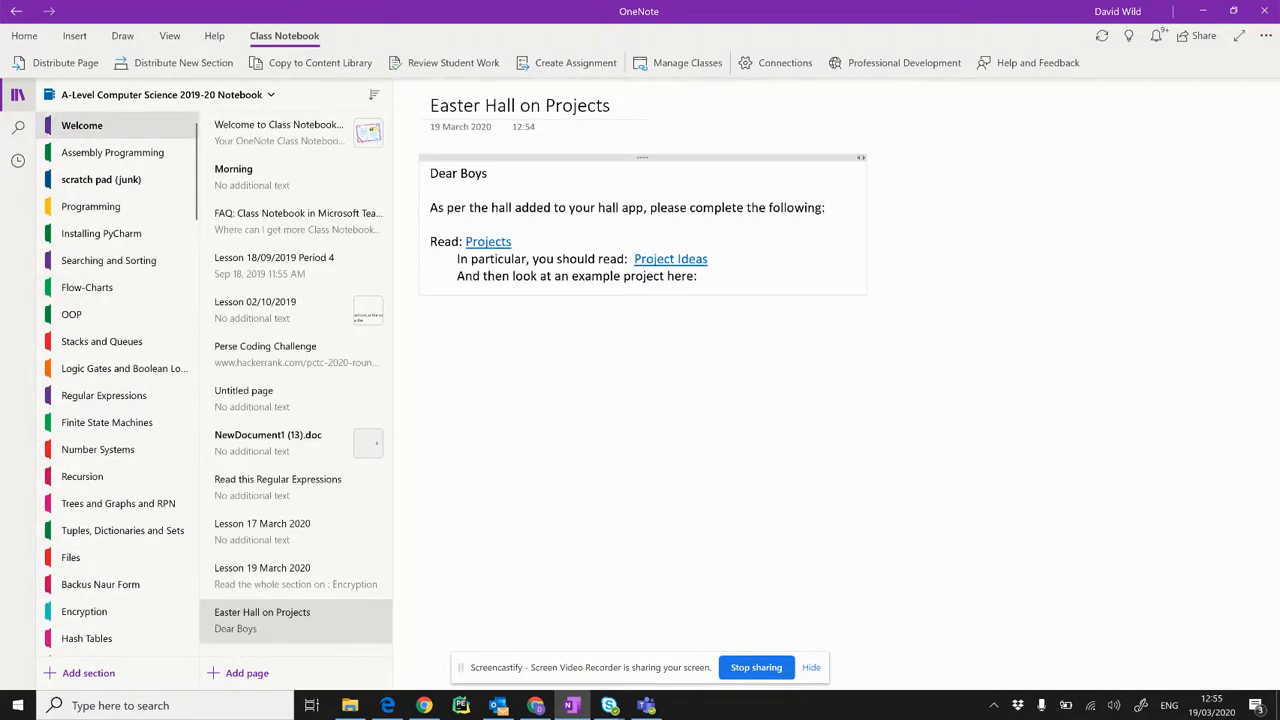
key(ctrl+v)
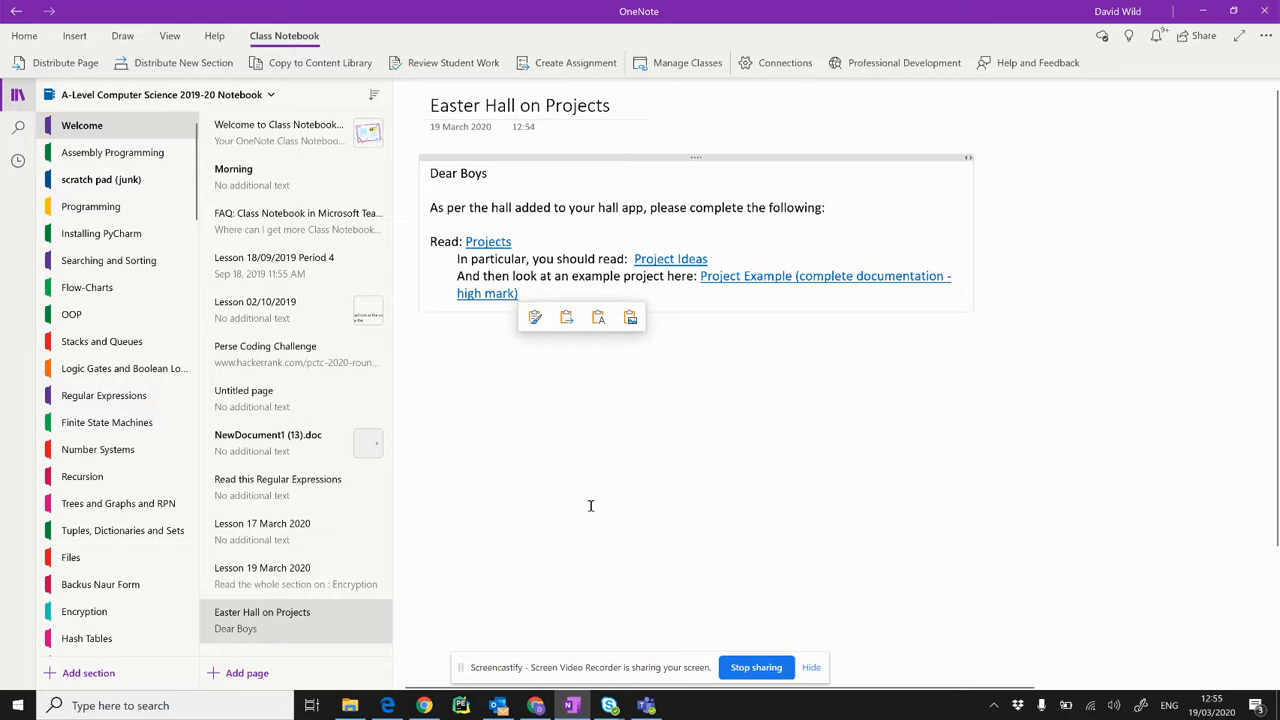
key(Return)
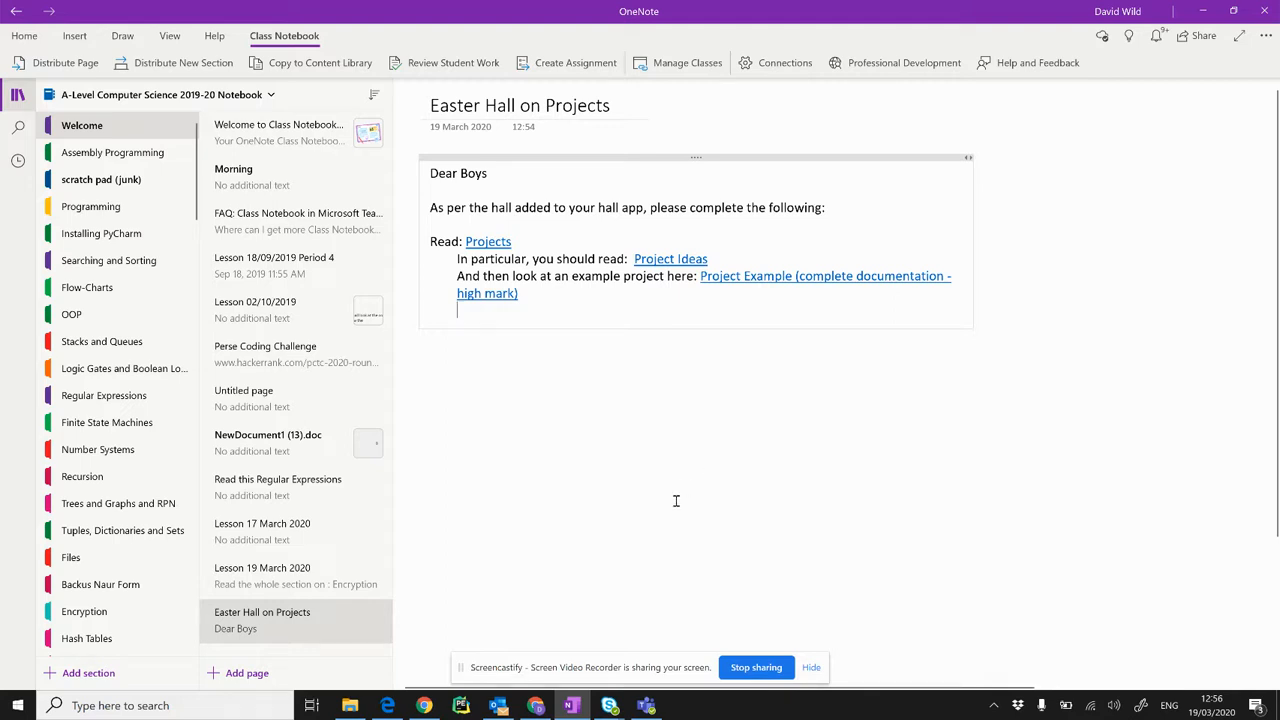
Step: Switch to Microsoft Teams and open the assignments of the A-Level Computer Science 2019-20 team
click(648, 707)
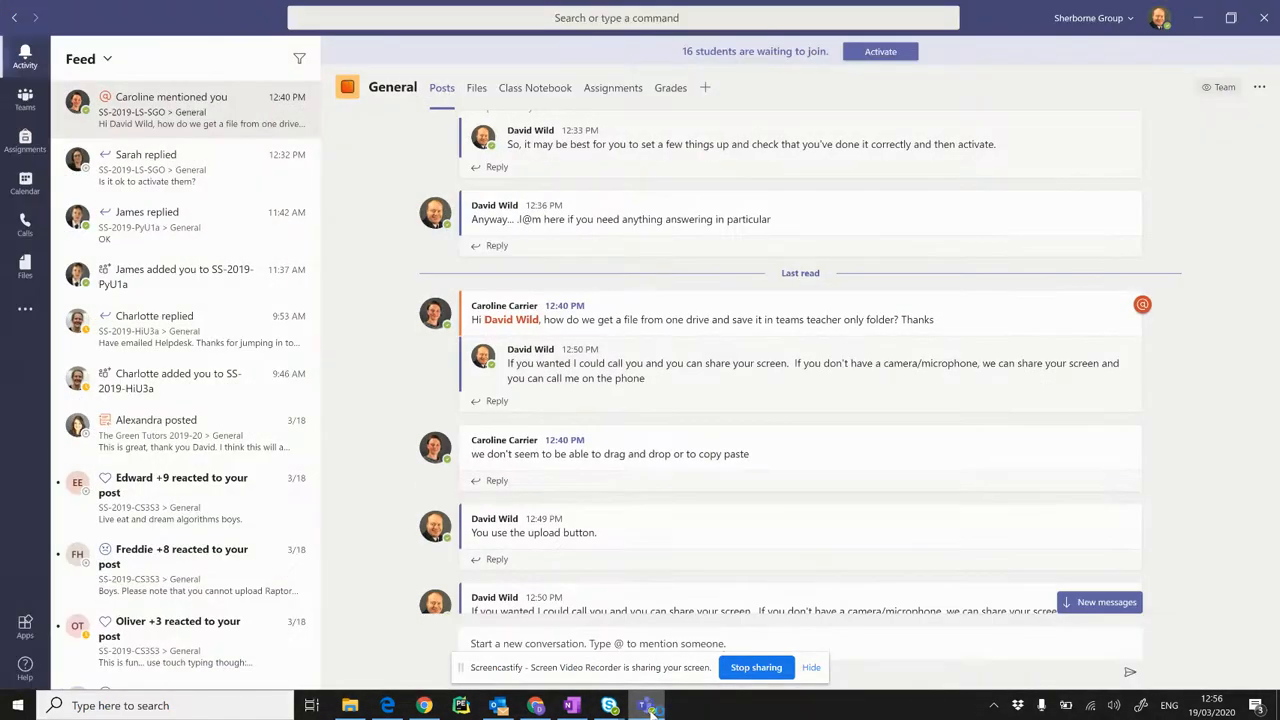
click(28, 97)
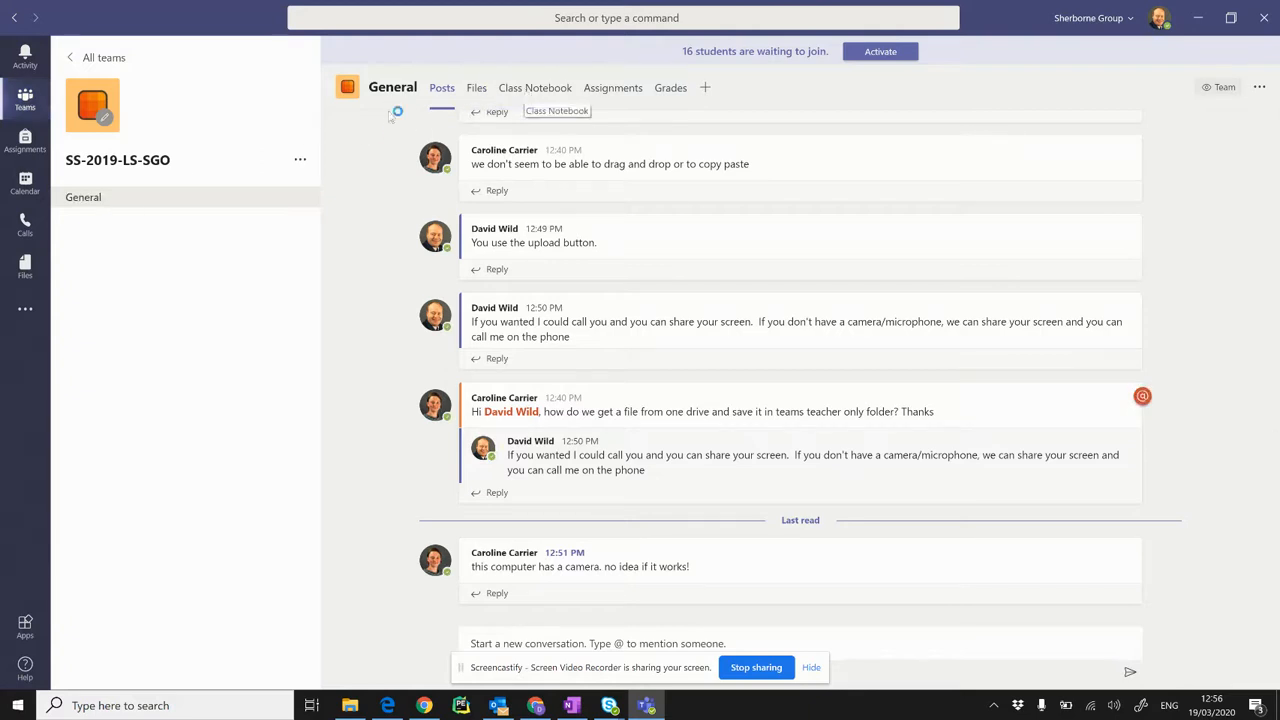
click(69, 57)
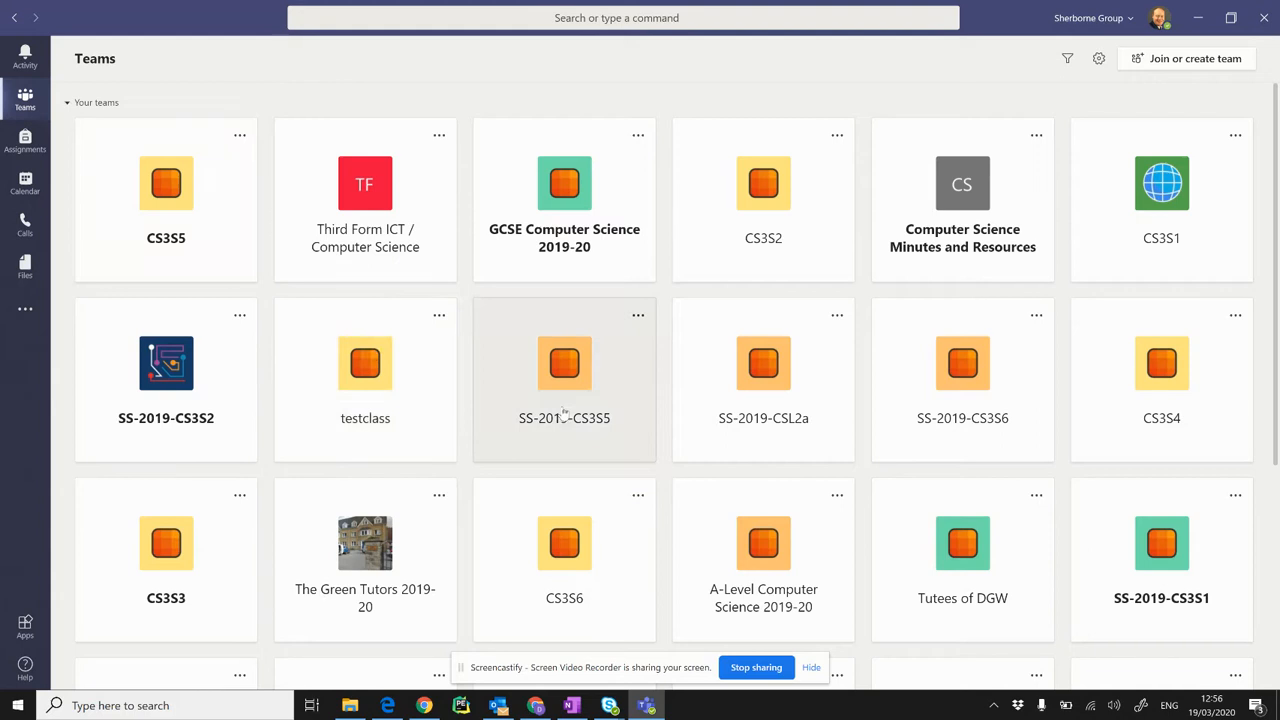
scroll(564, 413, down, 1)
click(775, 456)
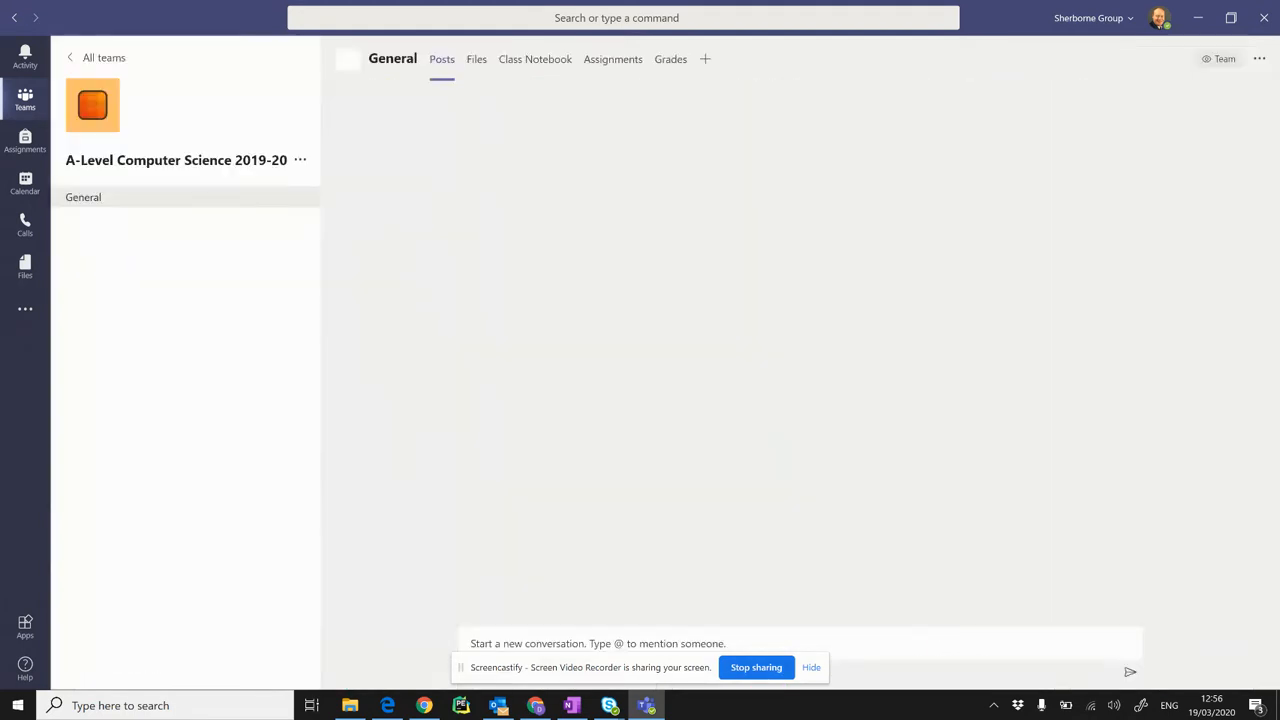
click(620, 61)
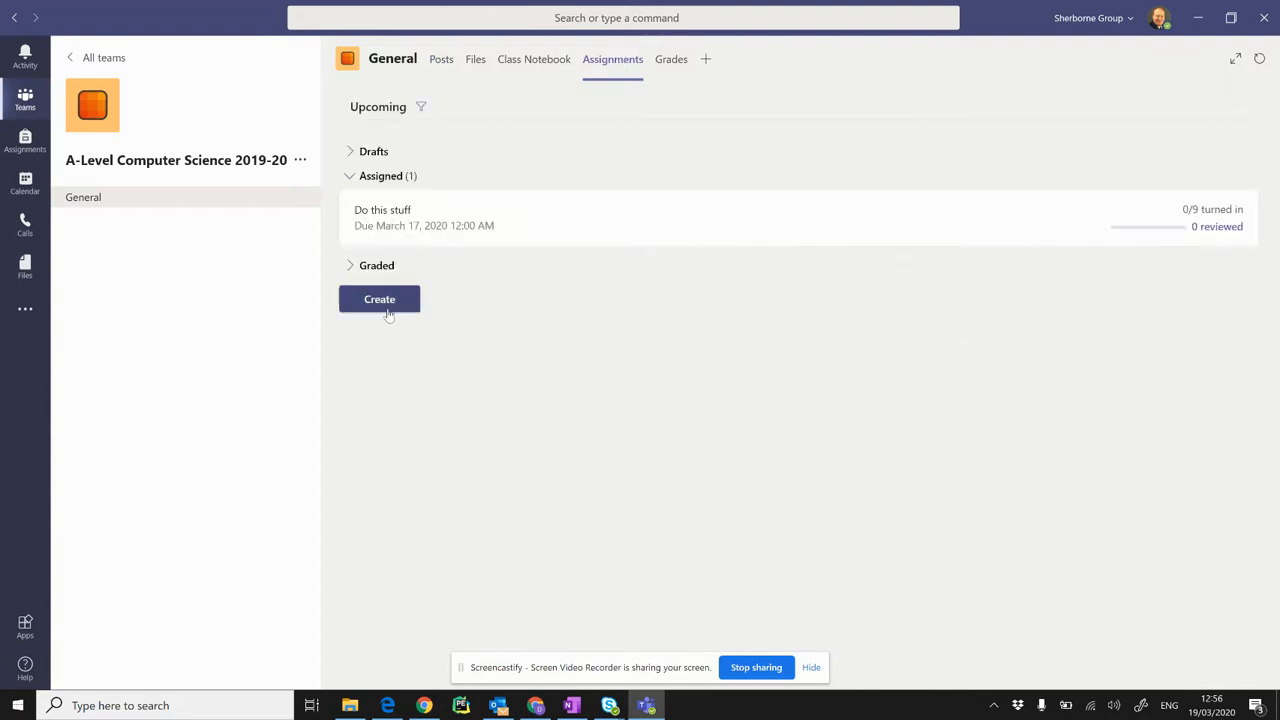
Step: Switch back to OneNote and start creating an assignment from the Easter Hall on Projects page
click(389, 314)
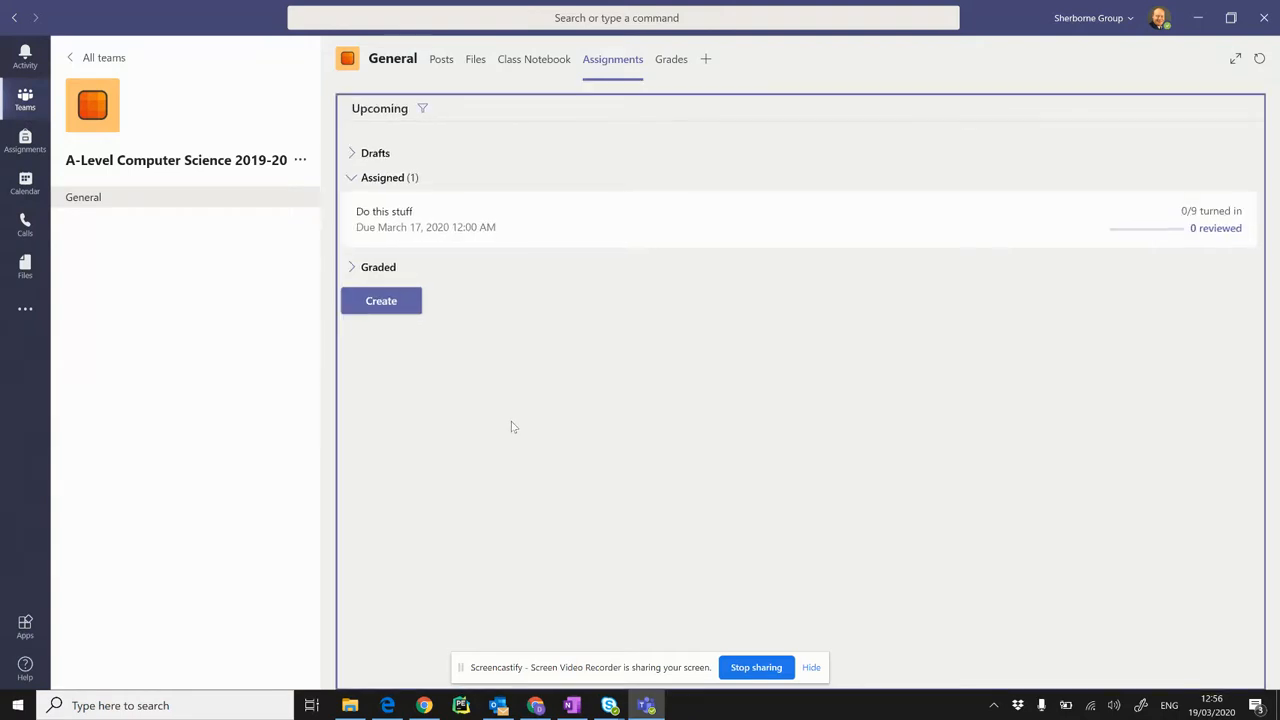
key(alt+Tab)
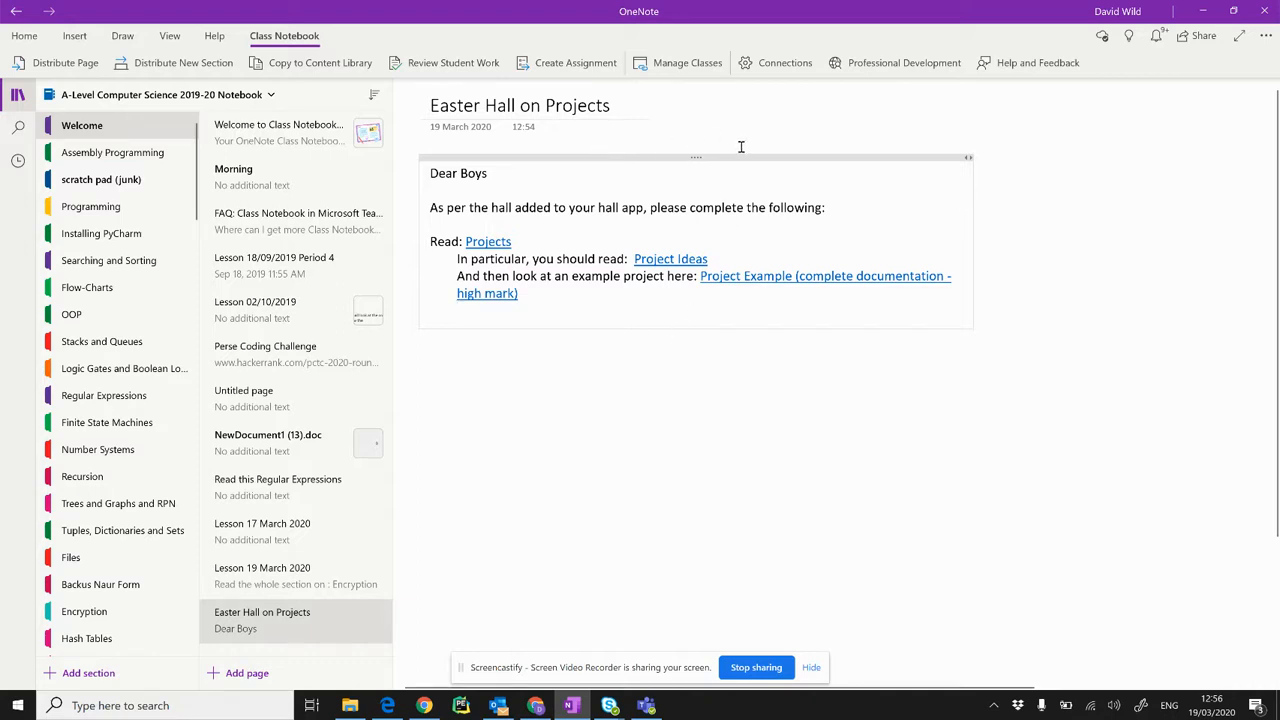
click(585, 64)
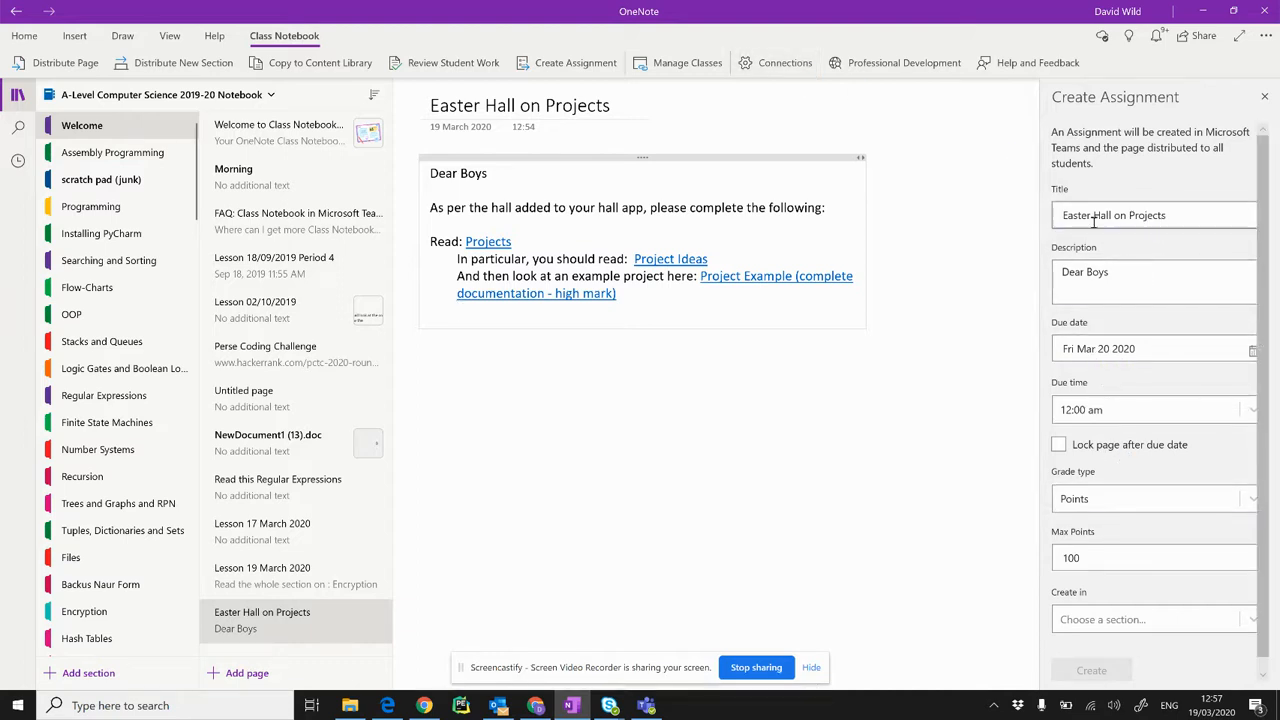
Step: Replace the assignment description with "Work to do during Easter on project preparation" and set the due date to Sun Apr 12 2020
drag(1126, 277, 1041, 271)
text(Work )
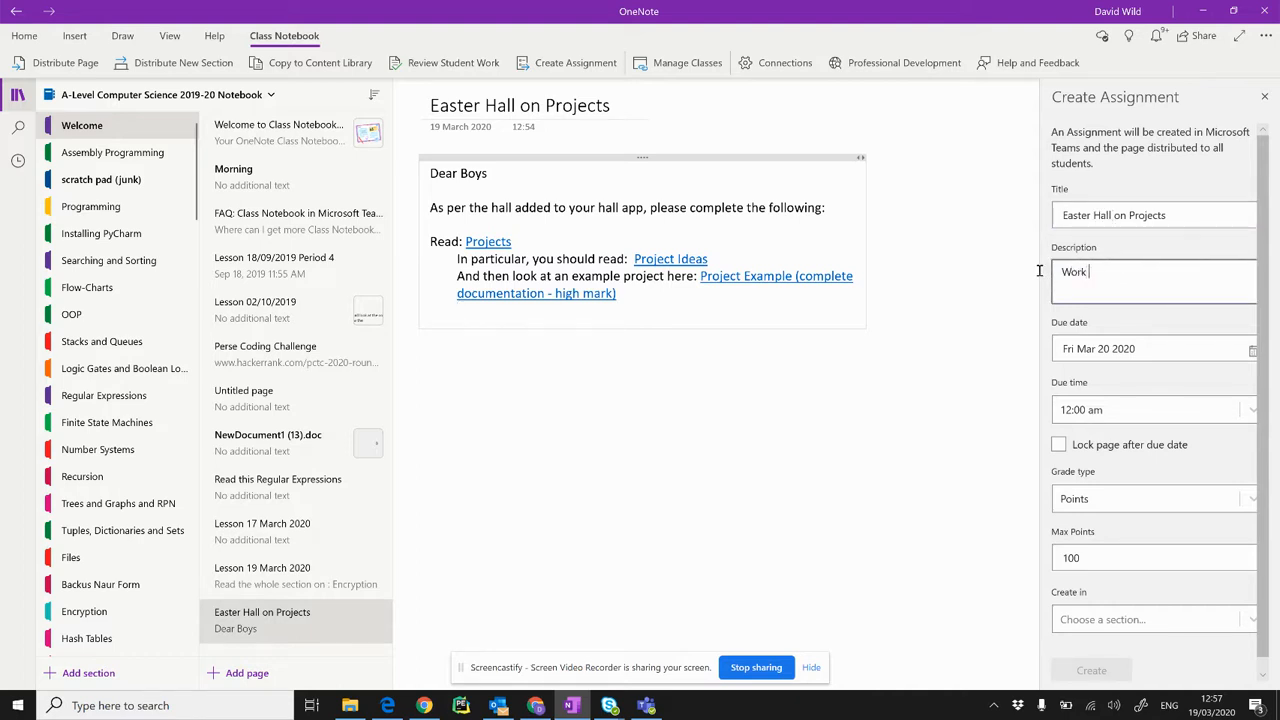
text(to do d)
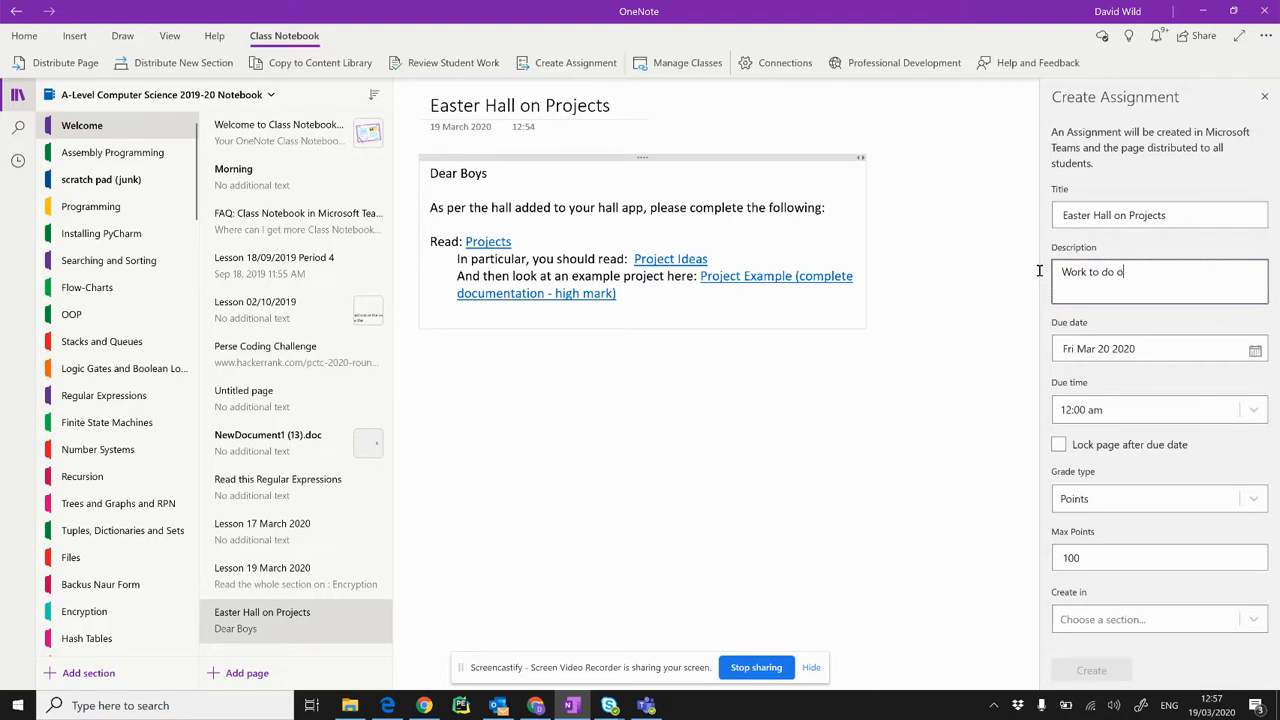
text(uring Easter on project preparation)
click(1252, 352)
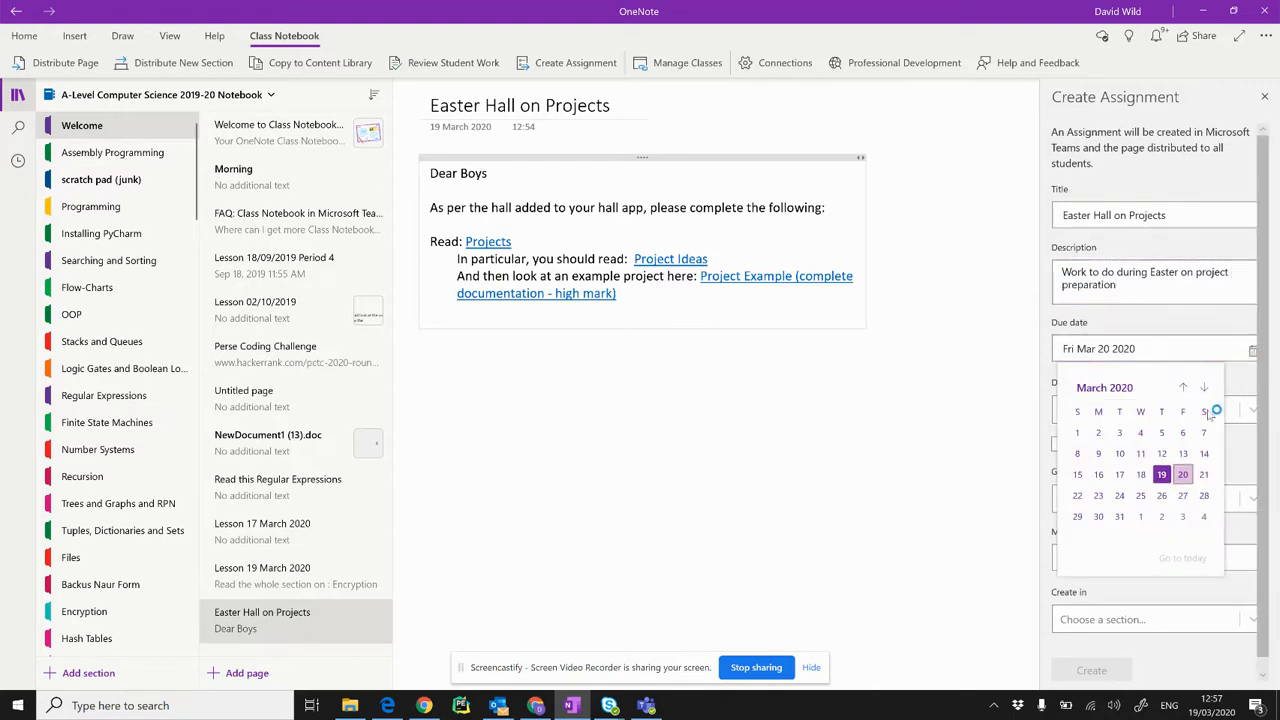
click(1204, 392)
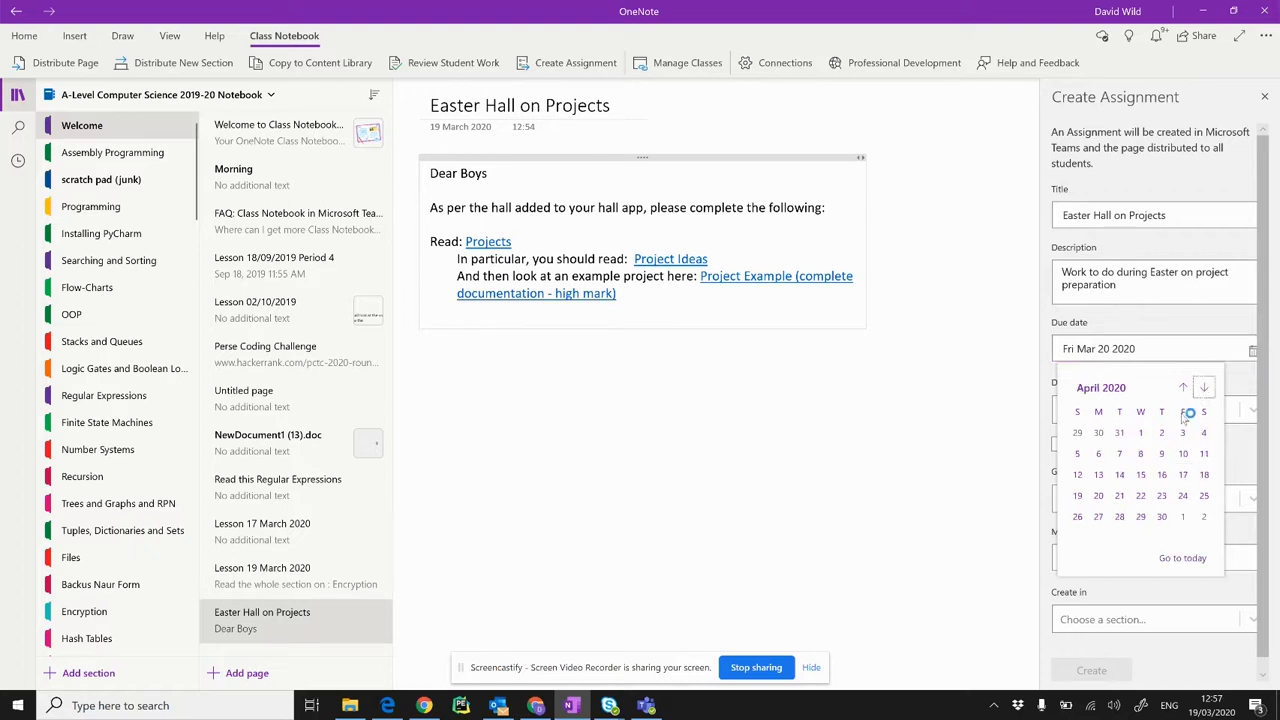
click(1078, 476)
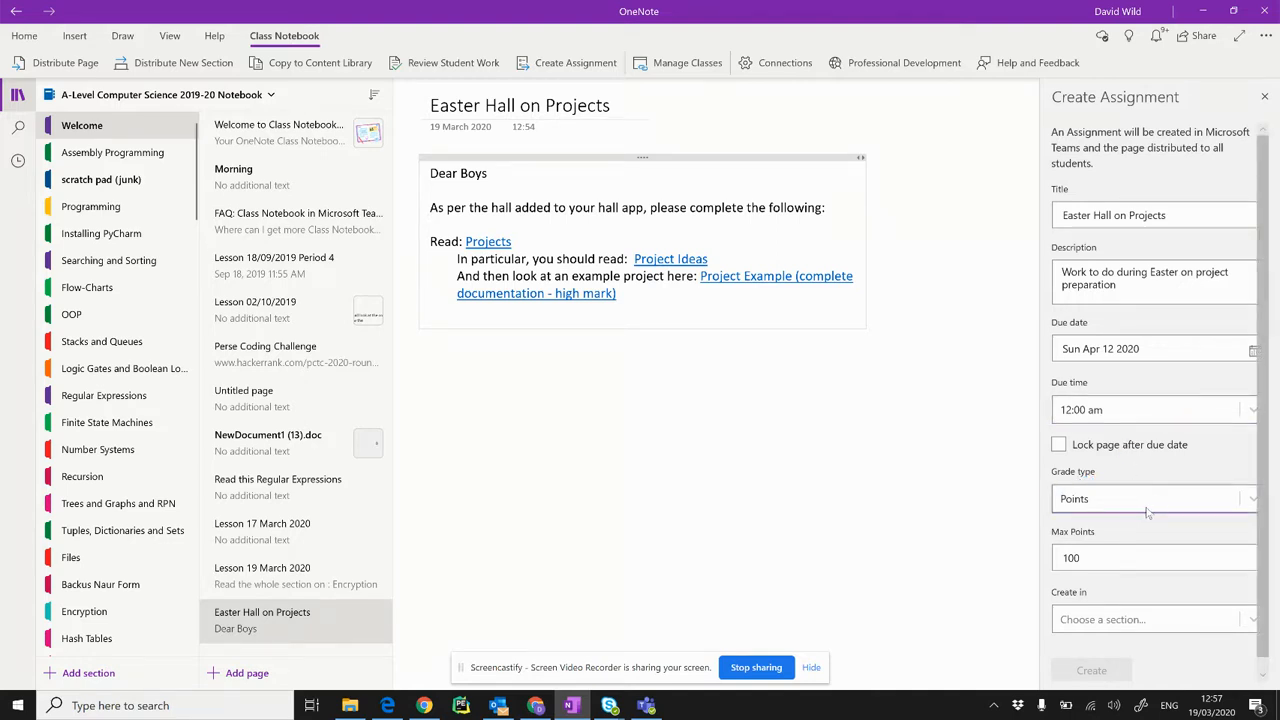
Step: Choose the Hall section for the distributed student pages, keep the grade type as Points, and create the assignment
click(1252, 498)
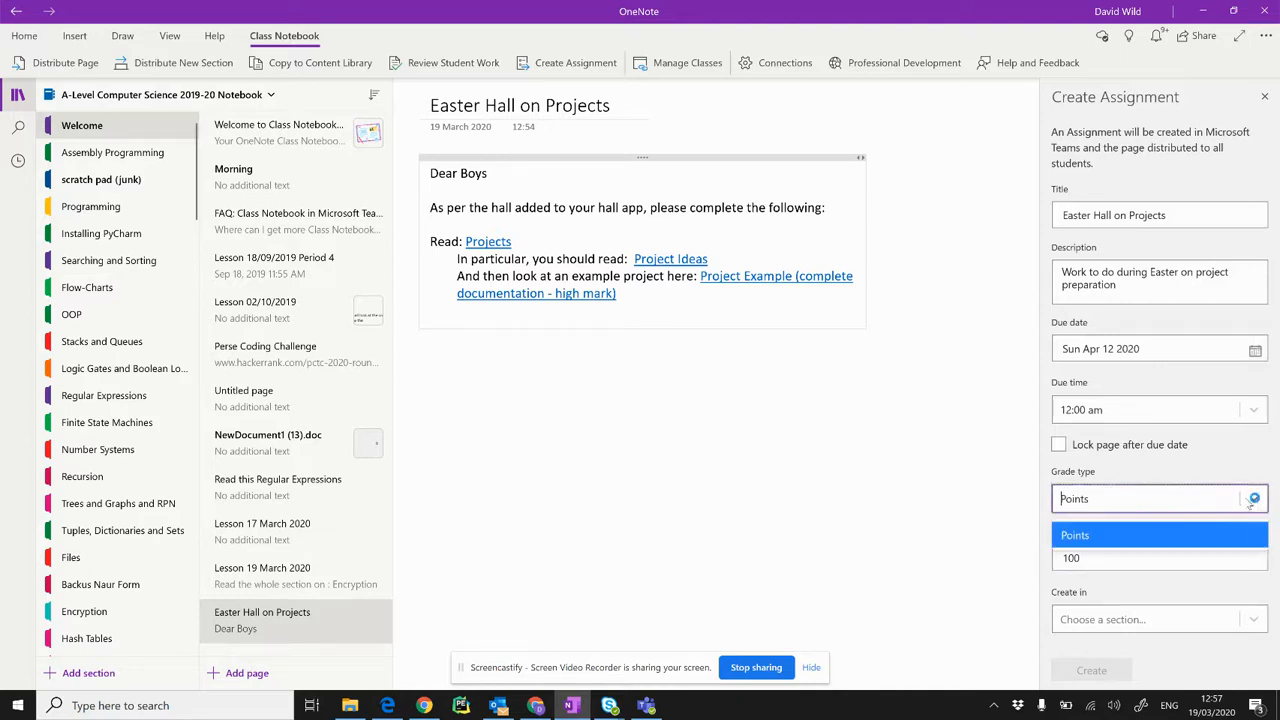
click(1253, 500)
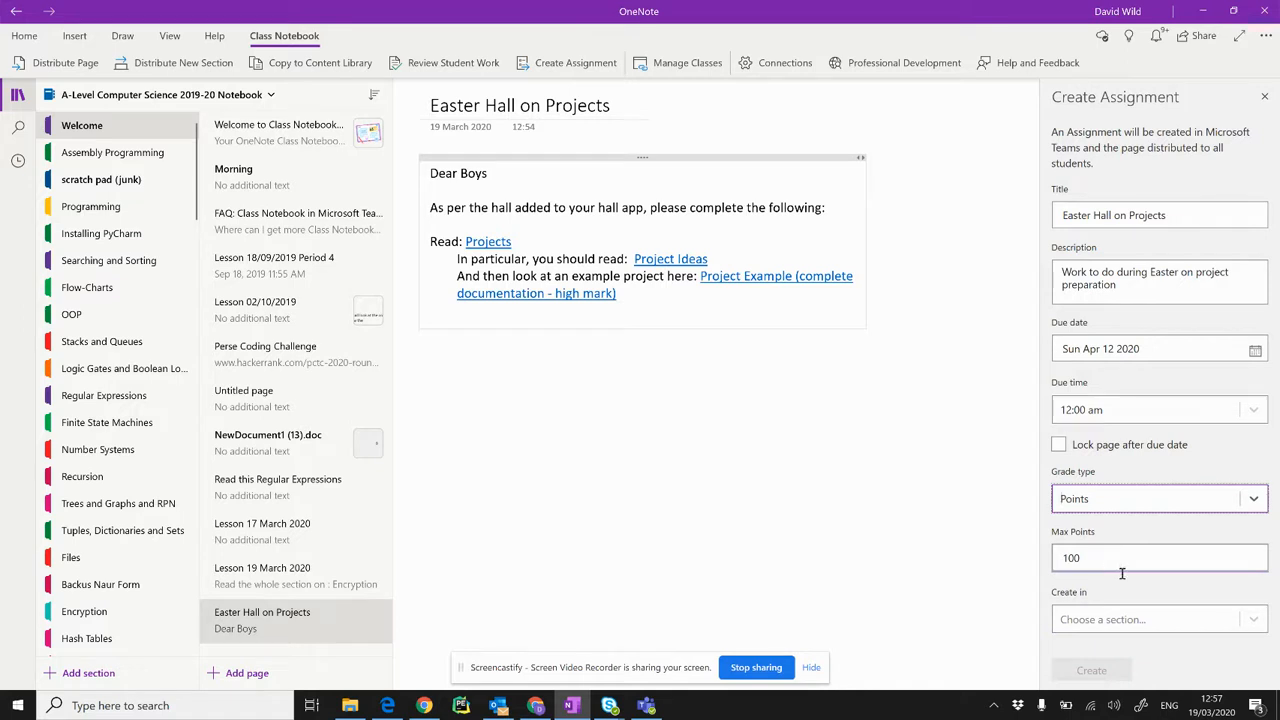
click(1256, 619)
scroll(1200, 655, down, 1)
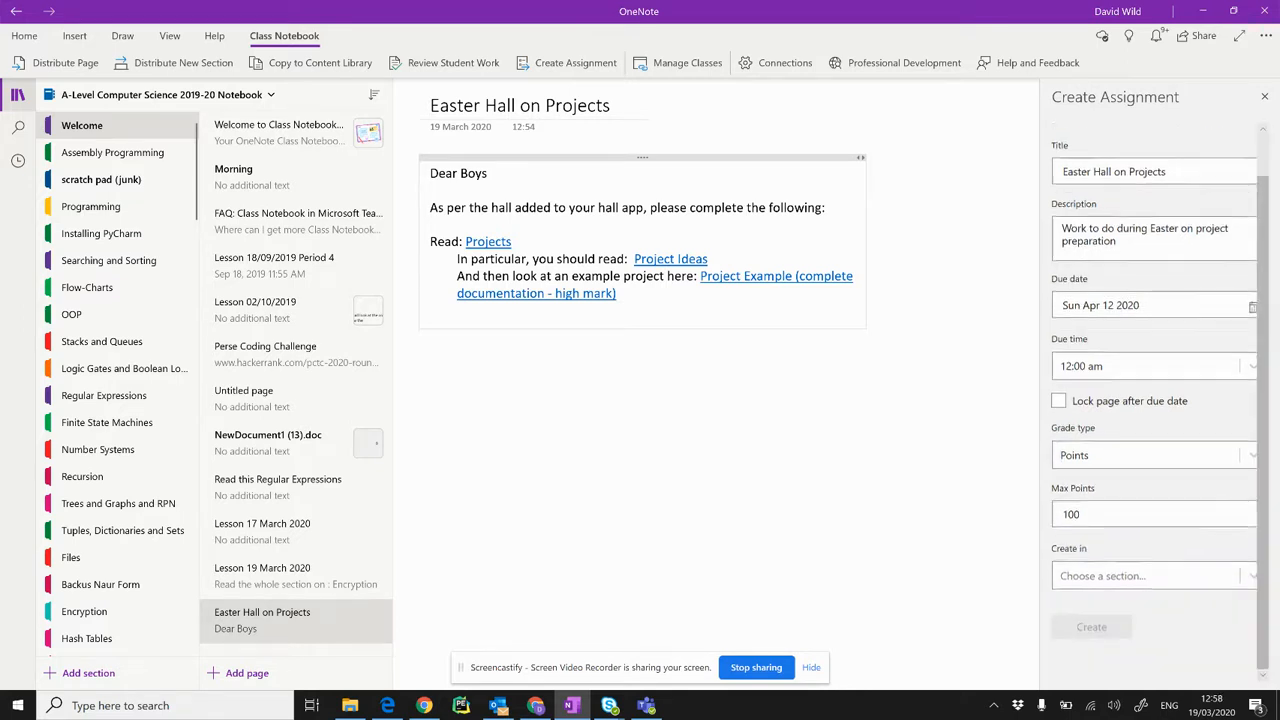
click(1252, 614)
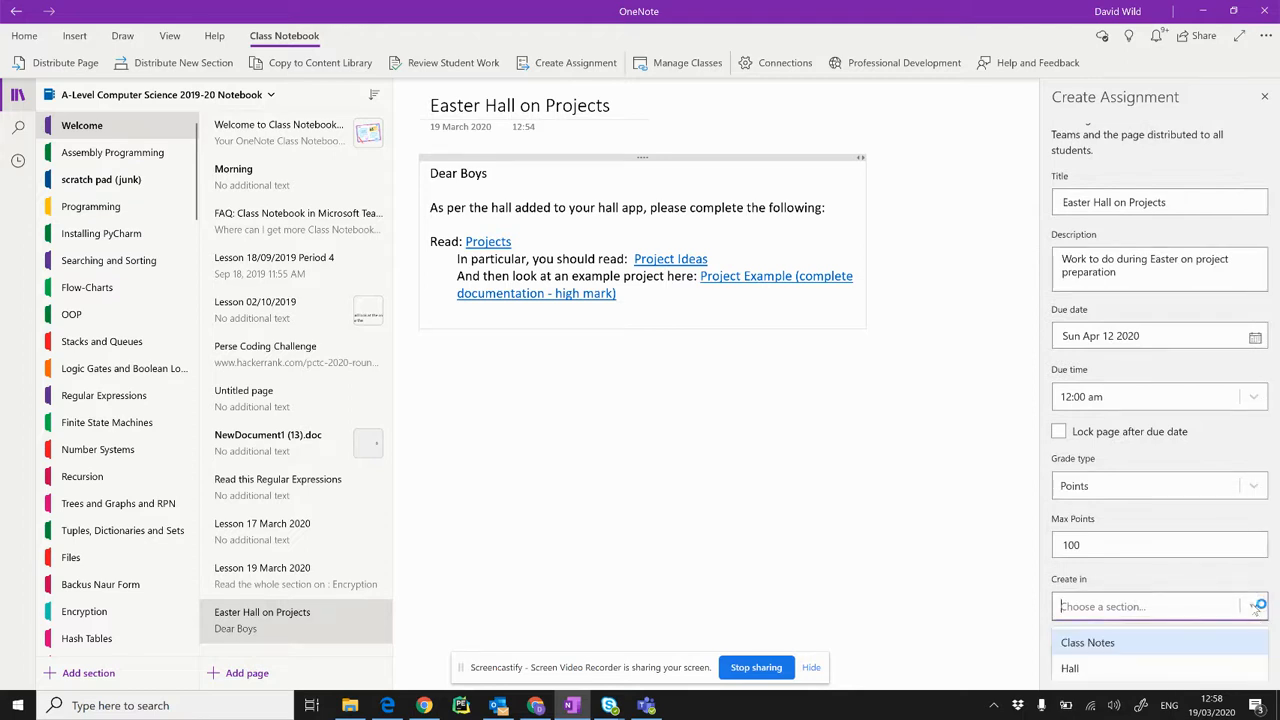
click(1130, 667)
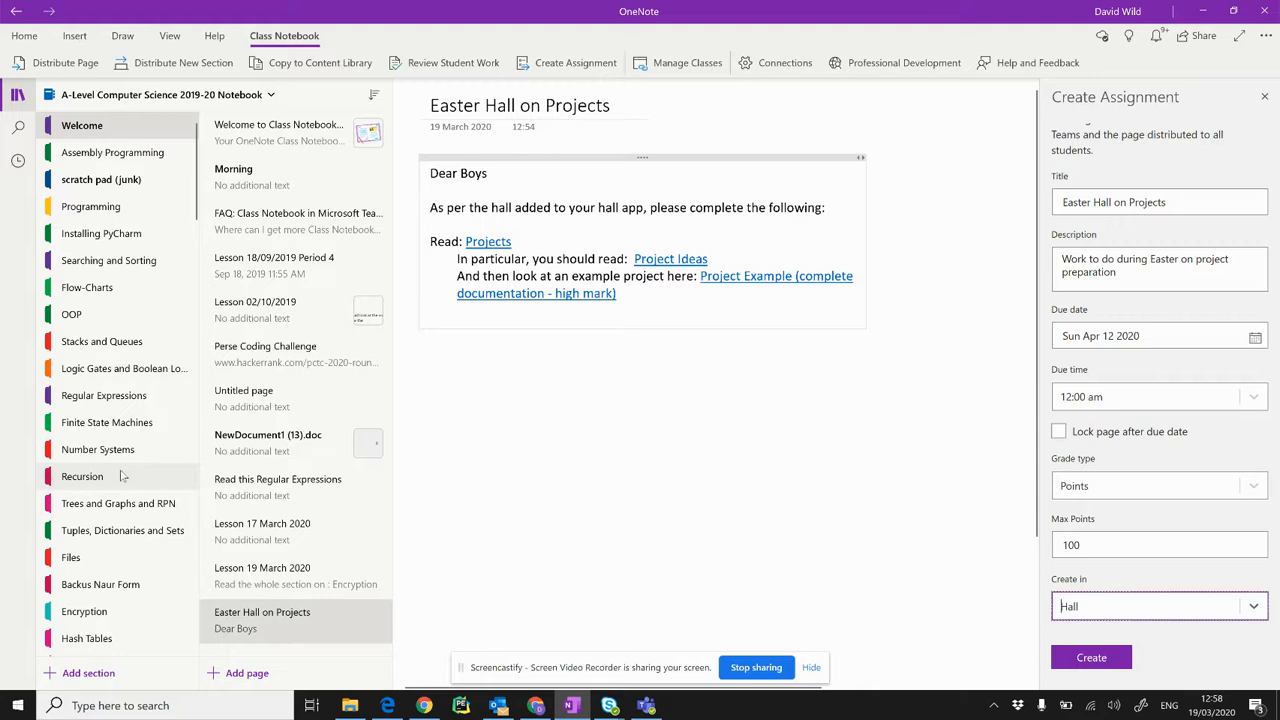
scroll(125, 478, down, 10)
scroll(125, 440, down, 1)
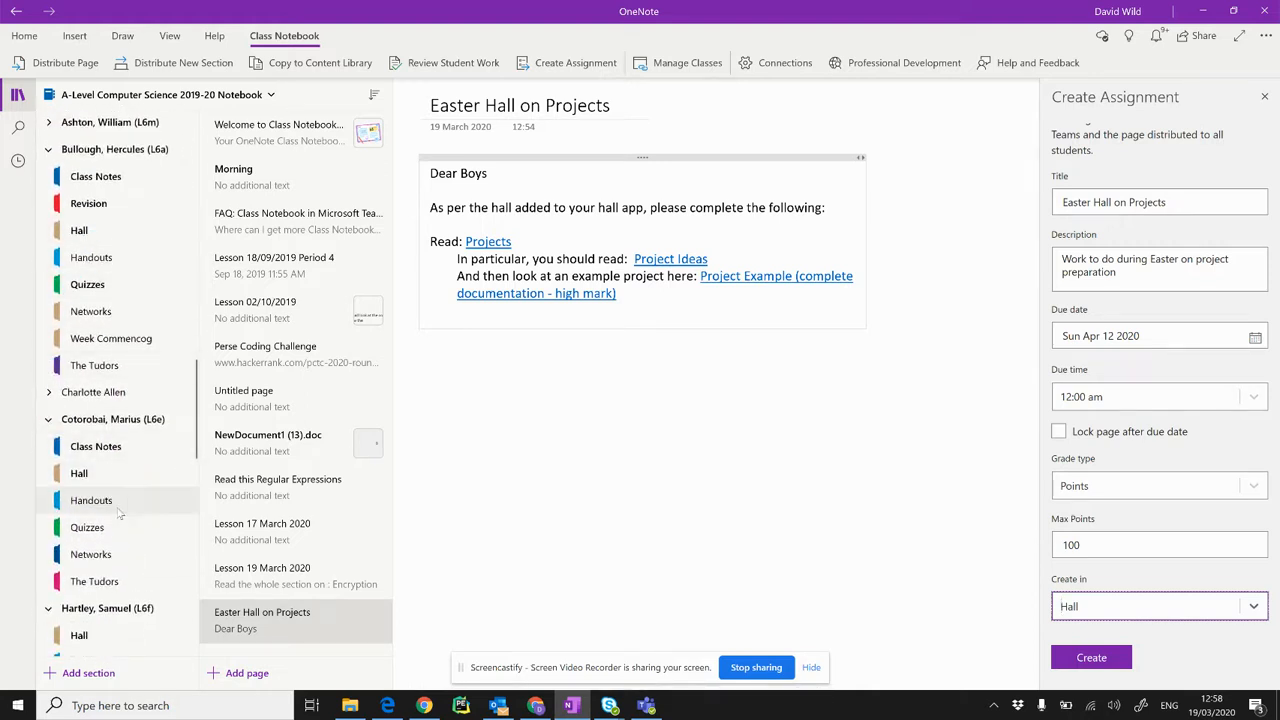
click(1111, 660)
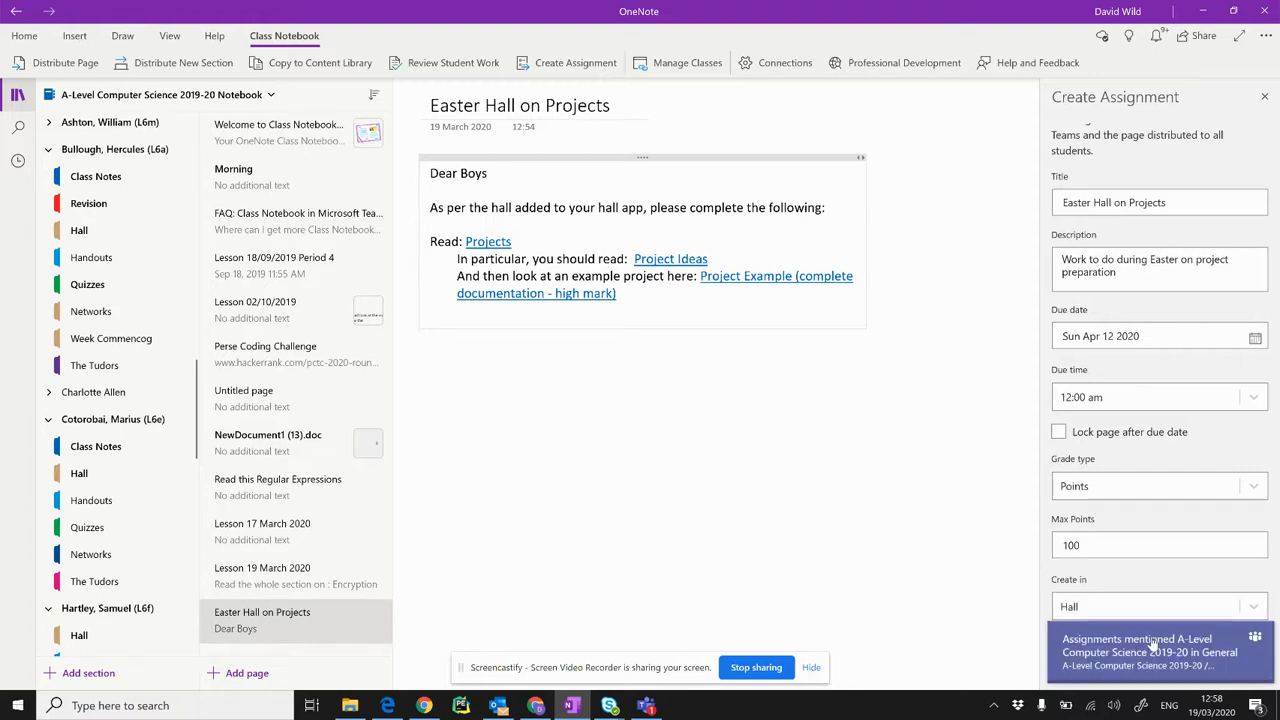
Step: Switch to Teams and open the Easter Hall on Projects assignment from the newest activity notification to view its student list
click(1152, 645)
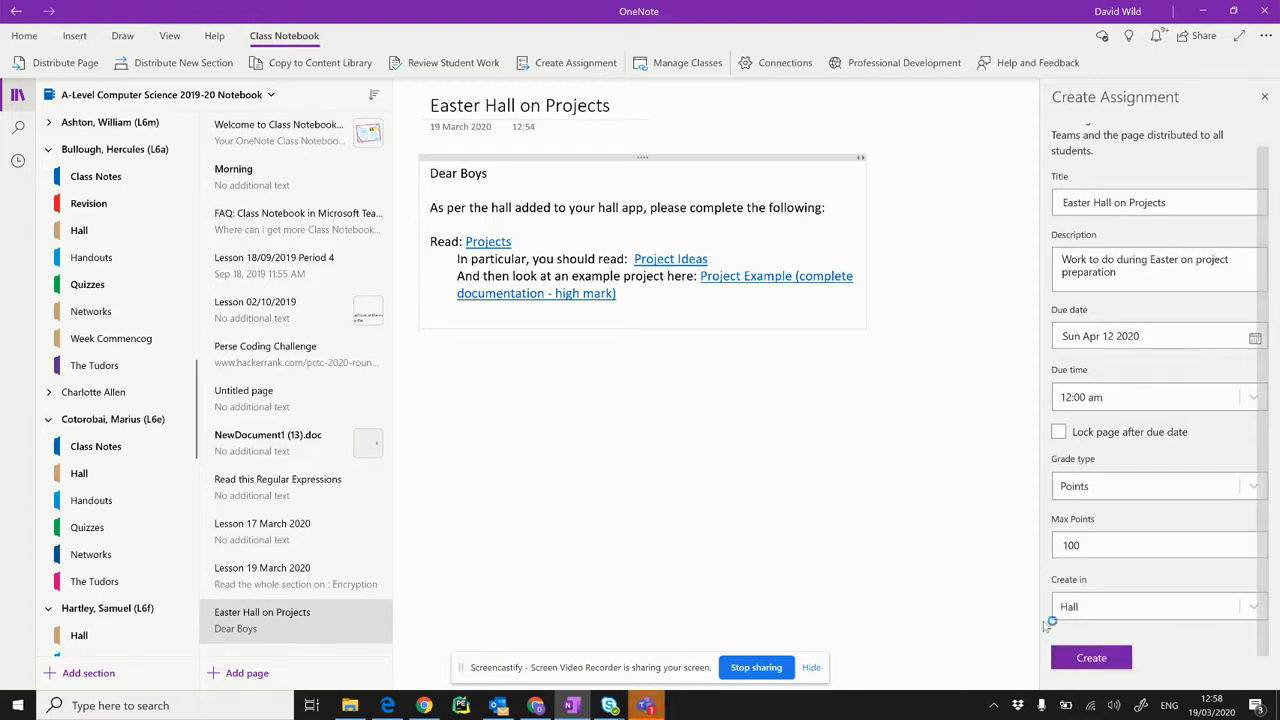
click(650, 707)
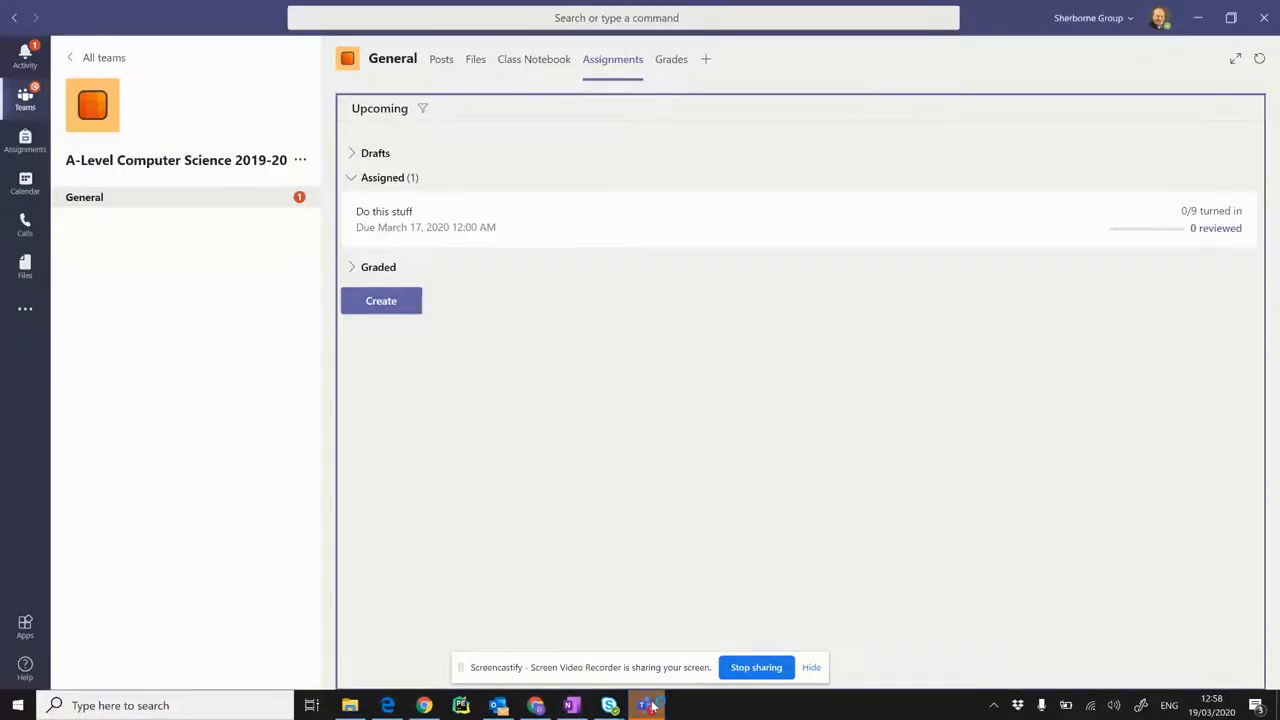
click(25, 58)
click(176, 104)
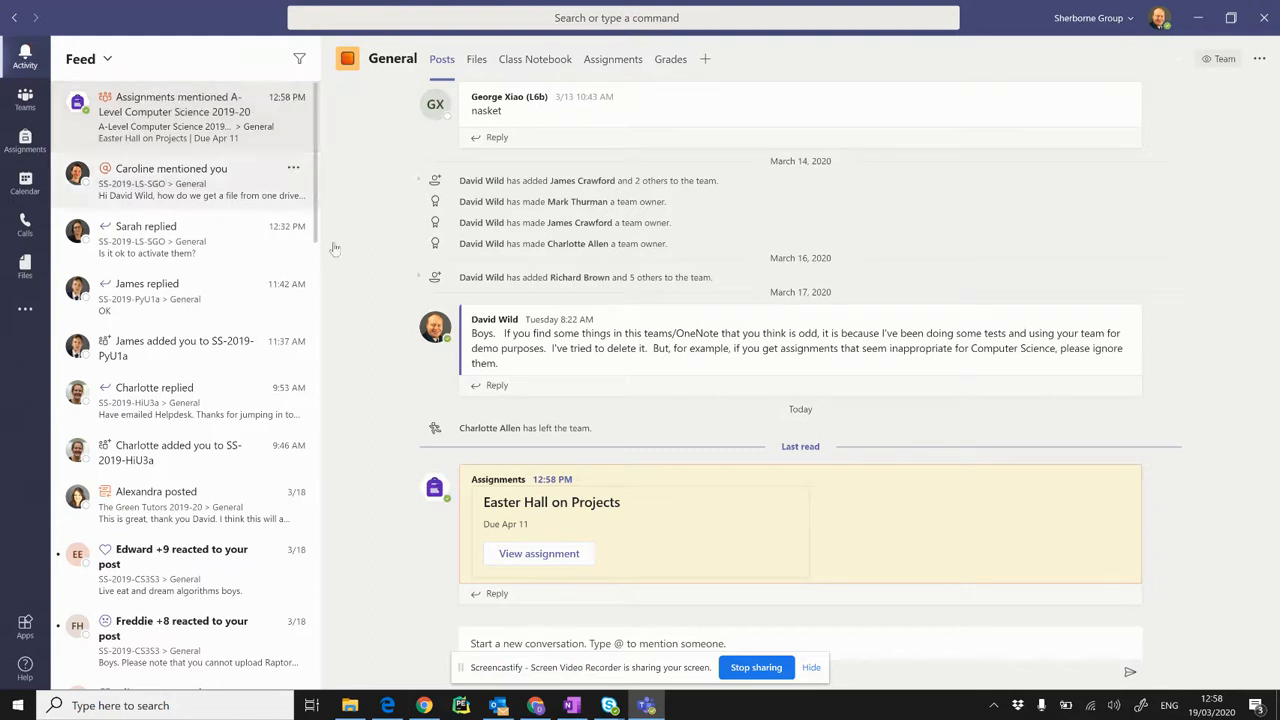
click(574, 566)
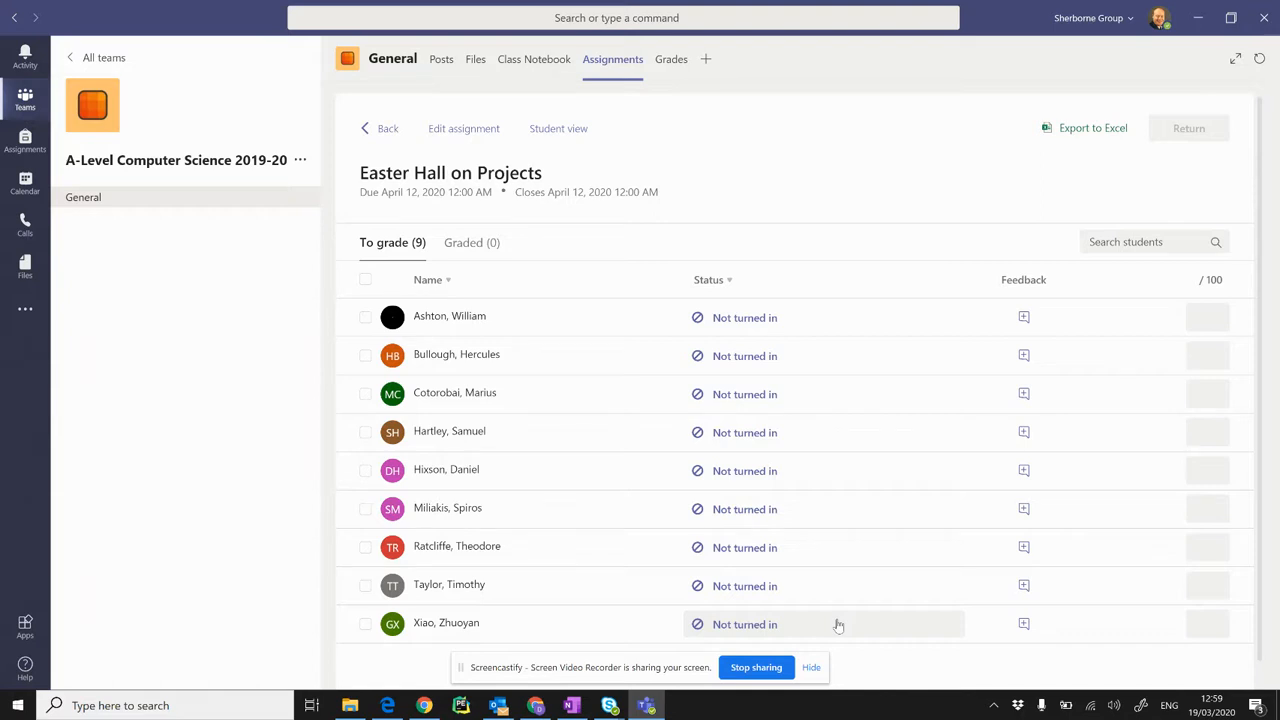
Step: Return to OneNote and look at the Glossary (s) section in the class notebook's Collaboration Space
click(571, 705)
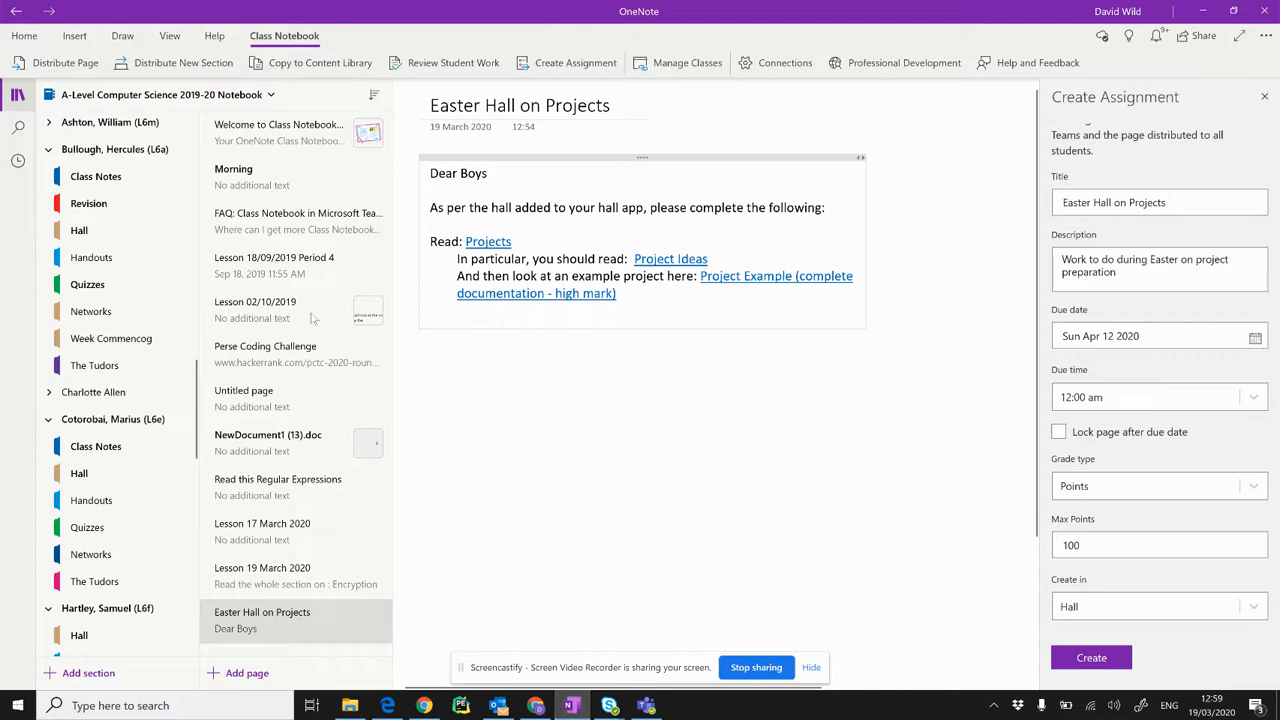
scroll(62, 338, up, 10)
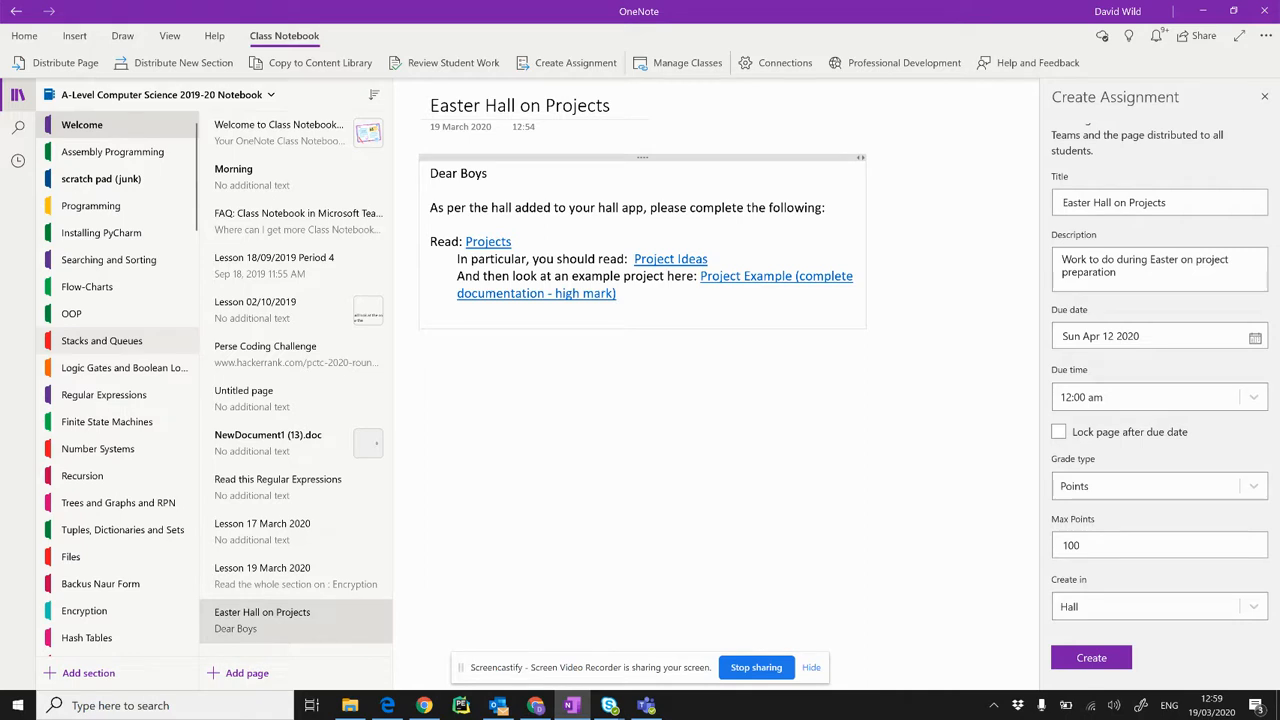
scroll(110, 340, down, 7)
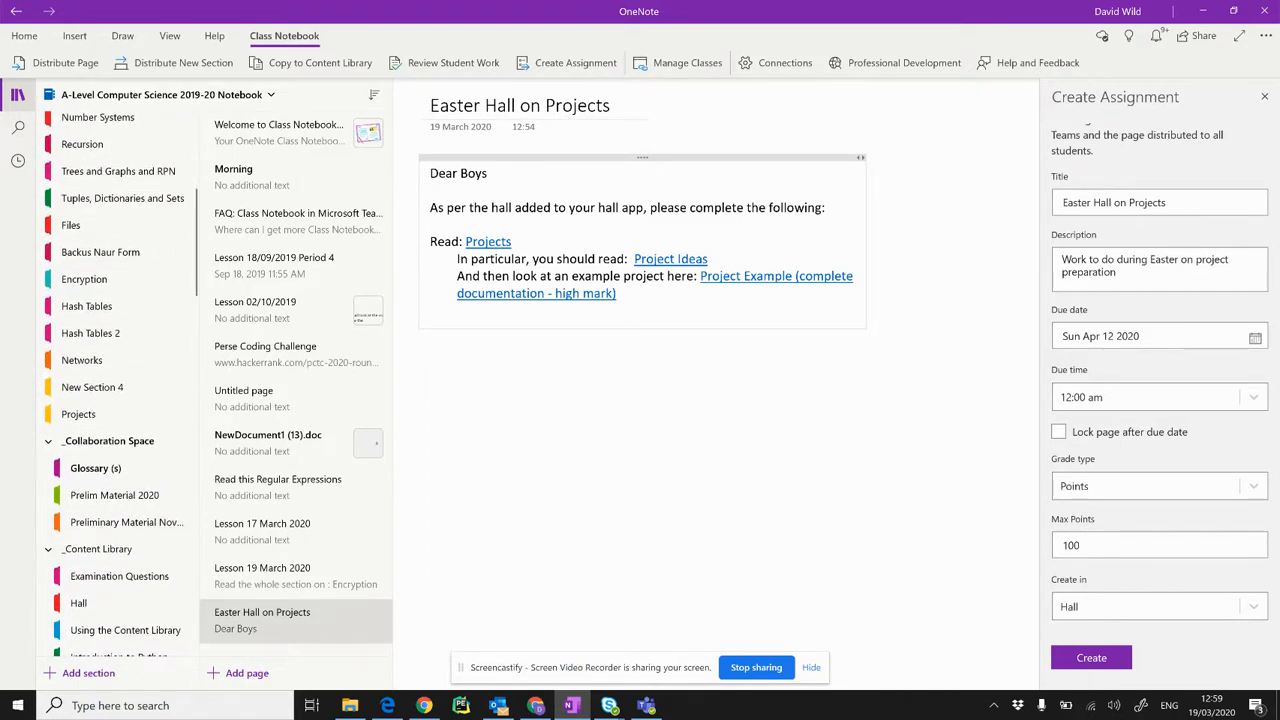
click(96, 468)
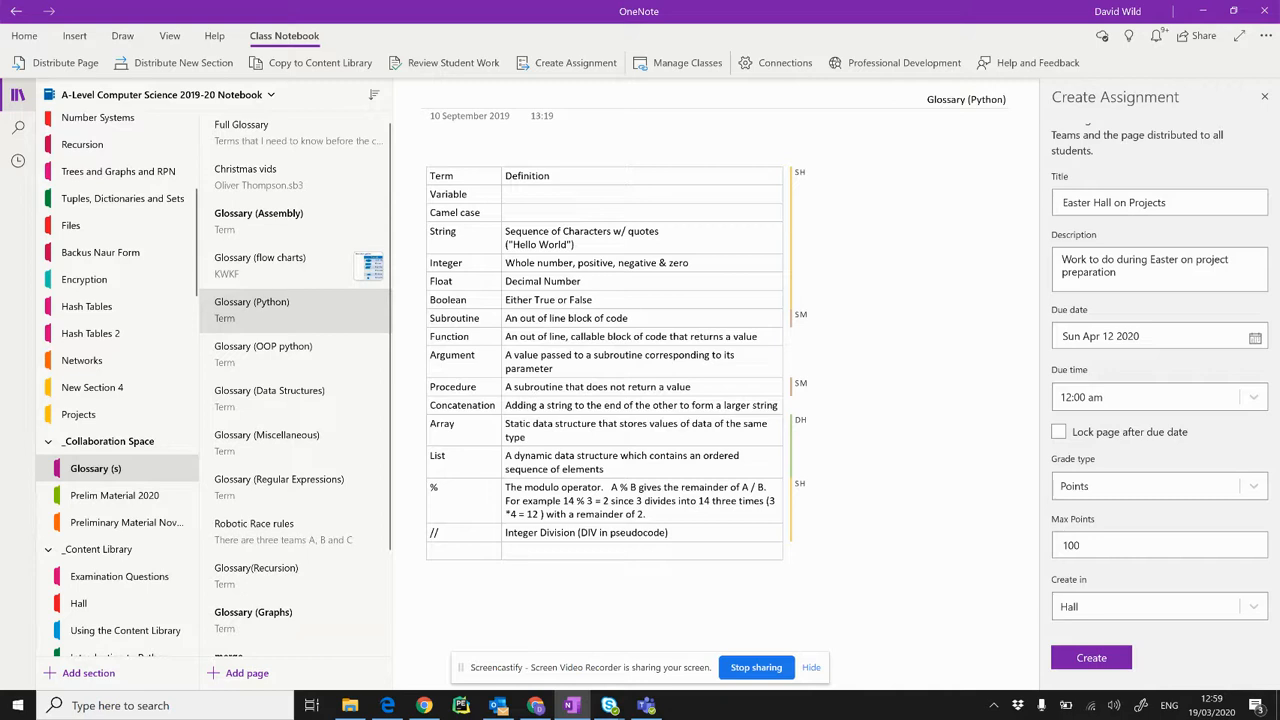
scroll(300, 378, down, 1)
scroll(118, 384, down, 5)
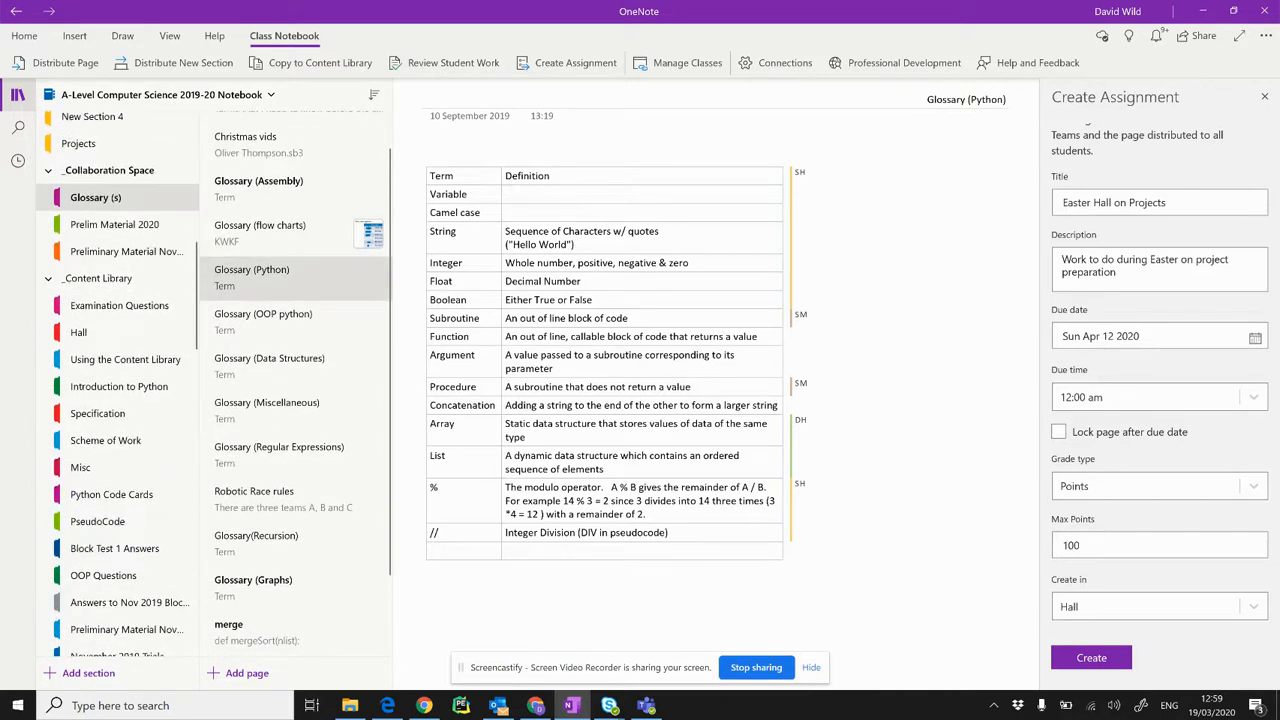
Step: Look through the Content Library sections Examination Questions, Specification, Scheme of Work and Python Code Cards, reading through the code cards
click(119, 306)
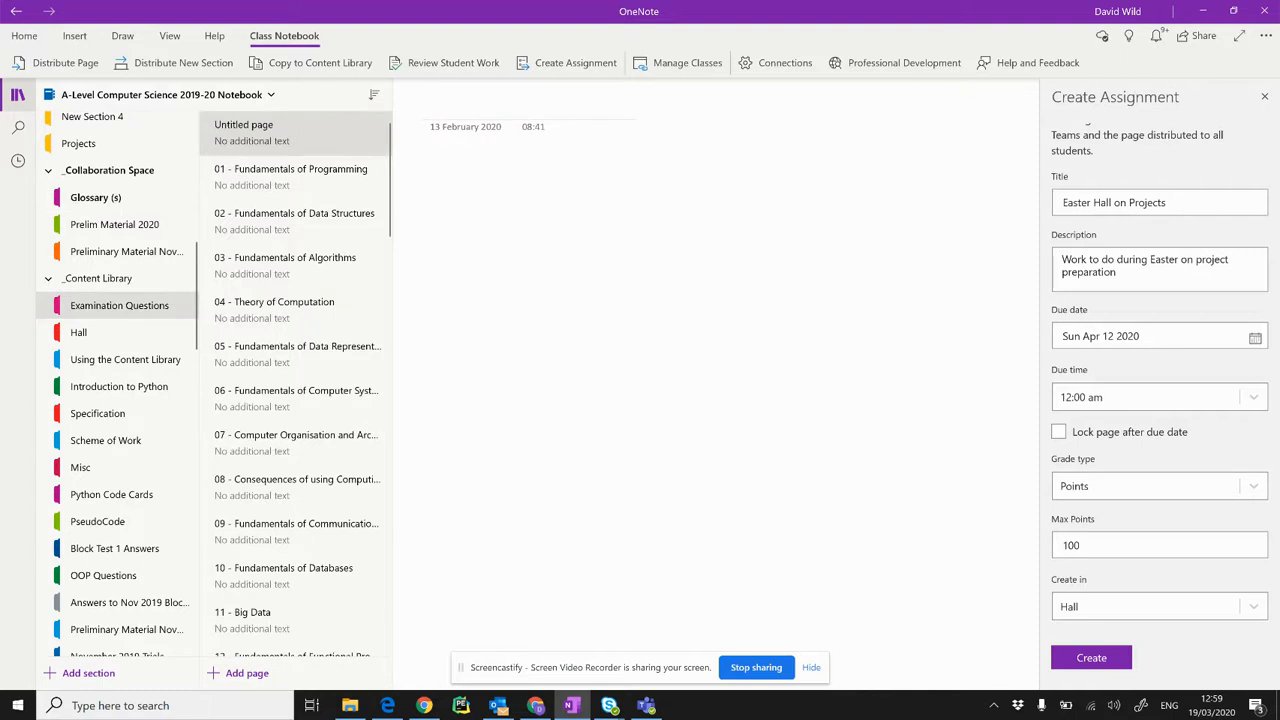
scroll(118, 384, down, 1)
click(97, 341)
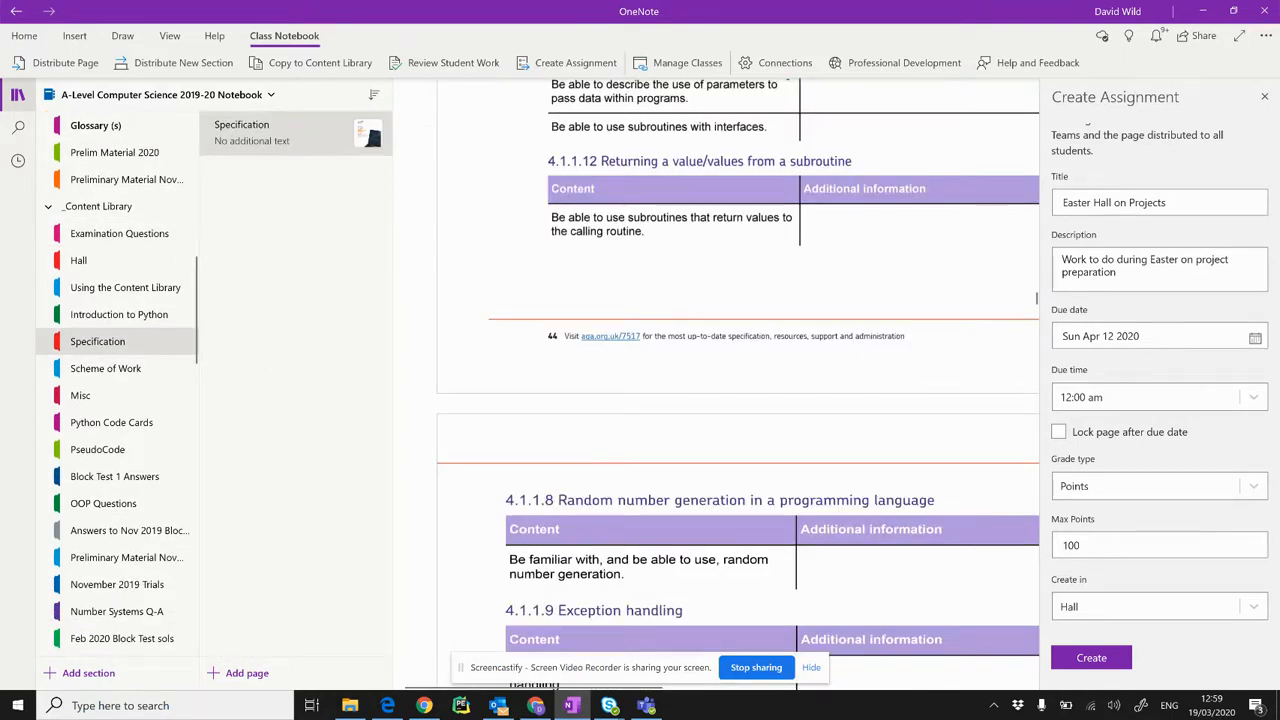
click(105, 368)
click(111, 422)
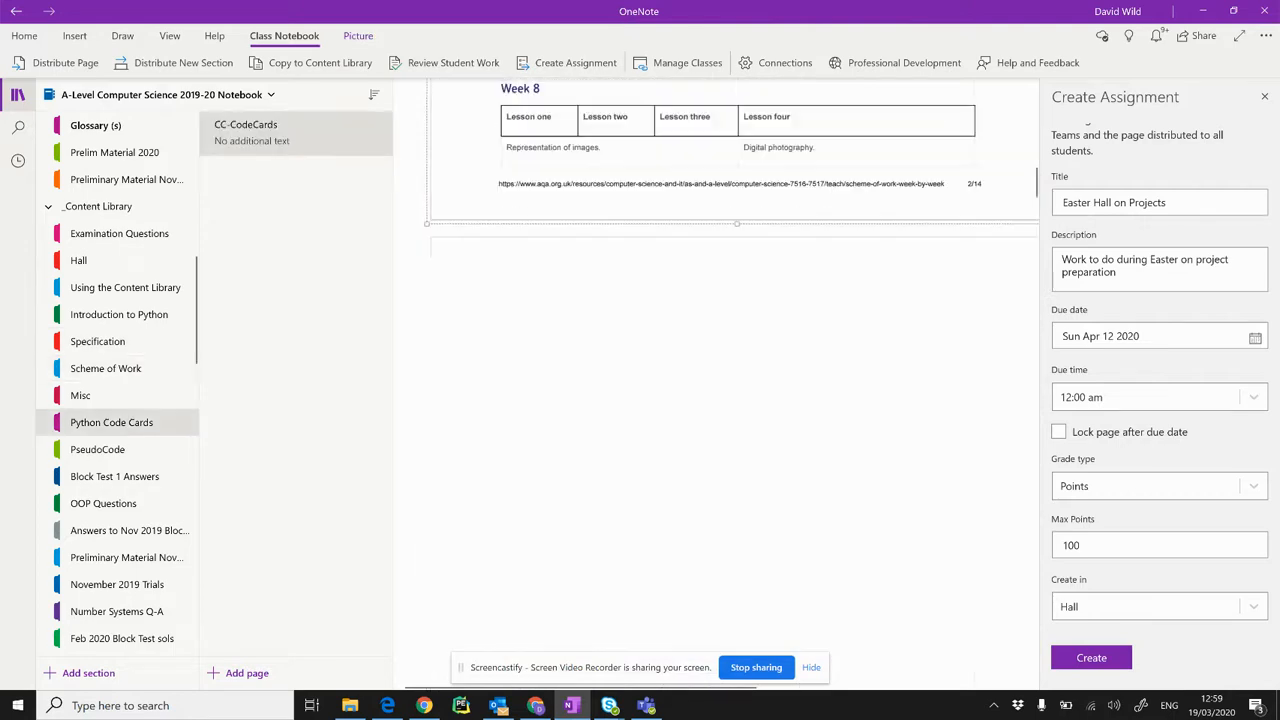
scroll(734, 400, down, 2)
scroll(728, 400, down, 15)
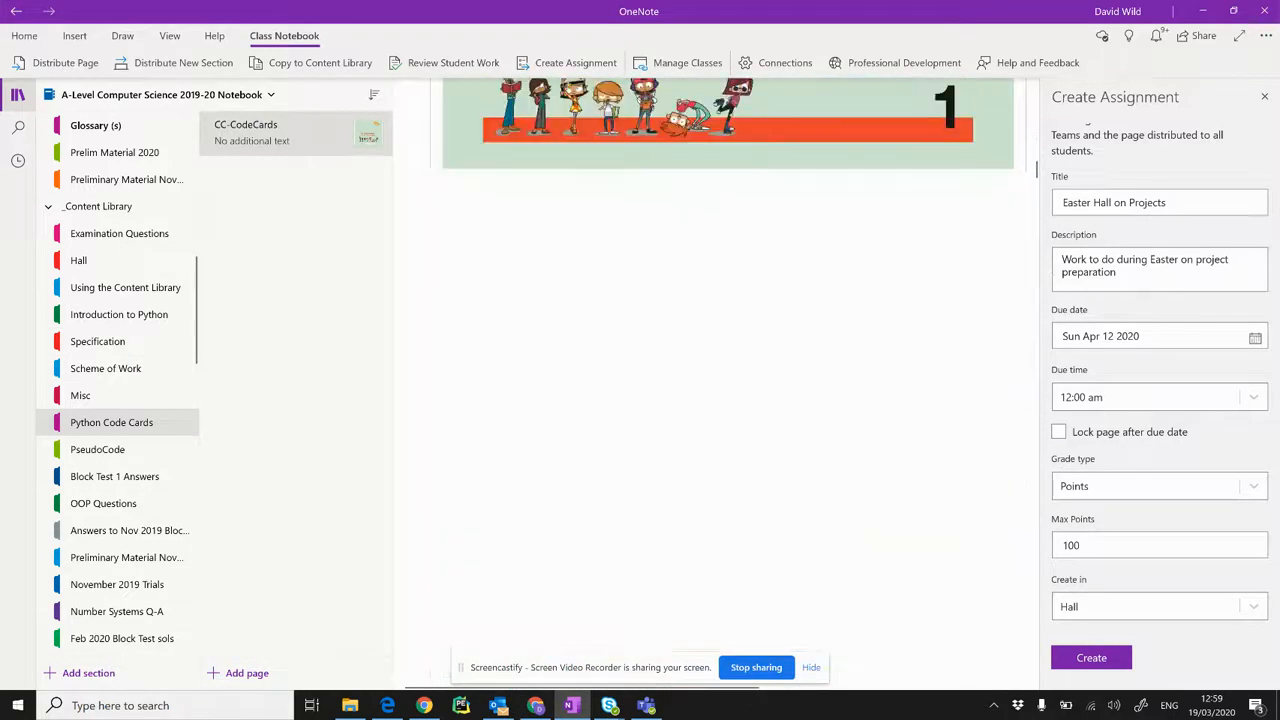
scroll(120, 400, down, 3)
scroll(120, 400, up, 10)
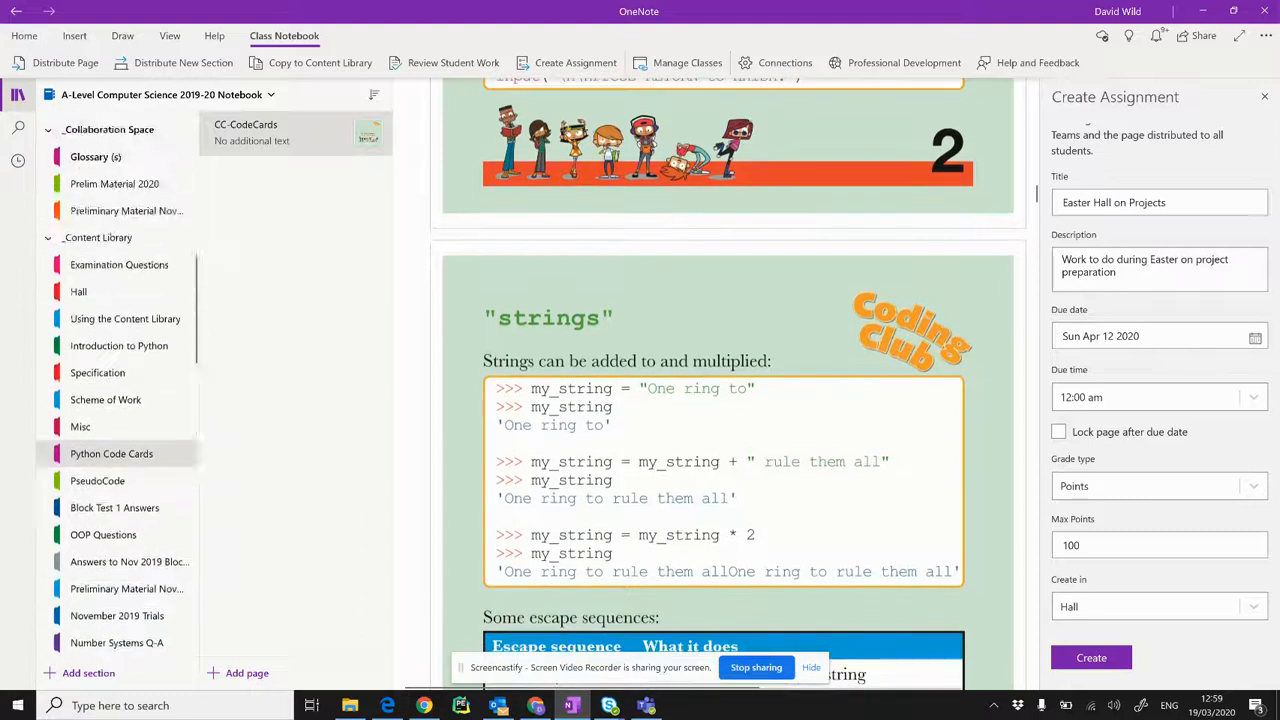
scroll(120, 400, down, 2)
scroll(120, 400, up, 5)
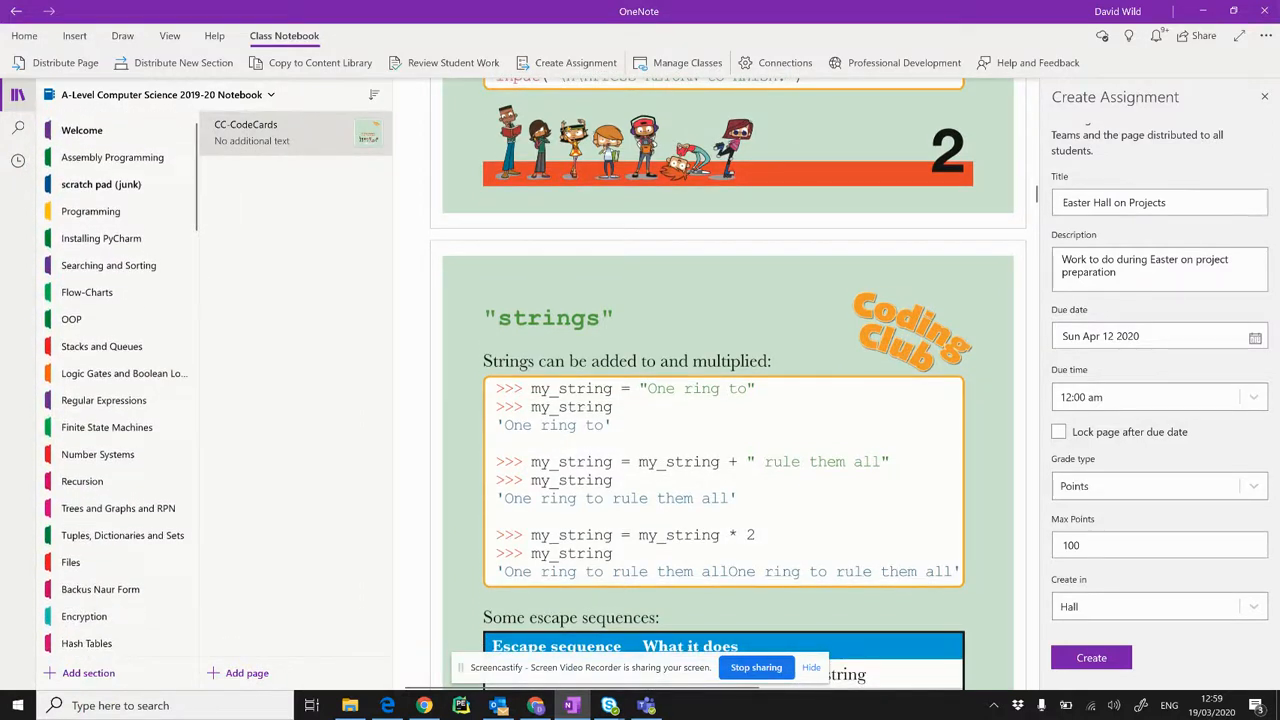